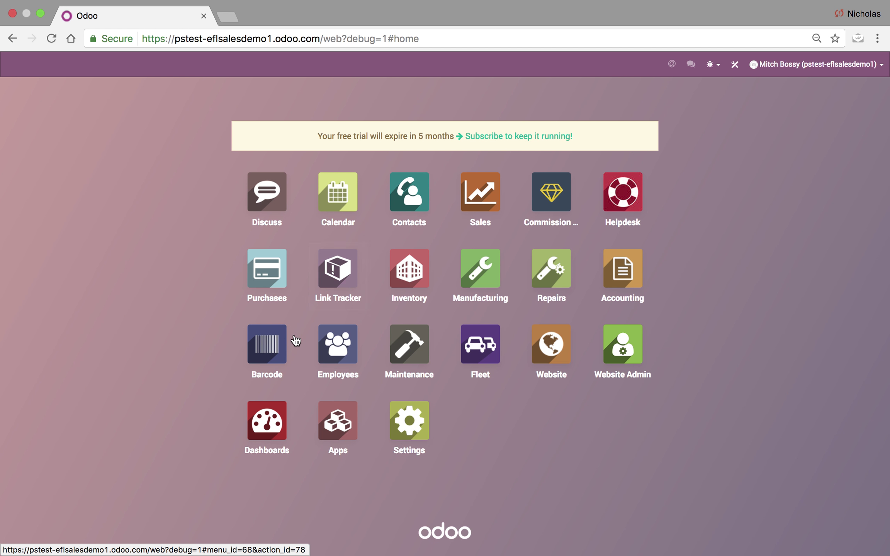
# Open Fleet and compare the Honda truck in the list and kanban views.
pyautogui.click(495, 344)
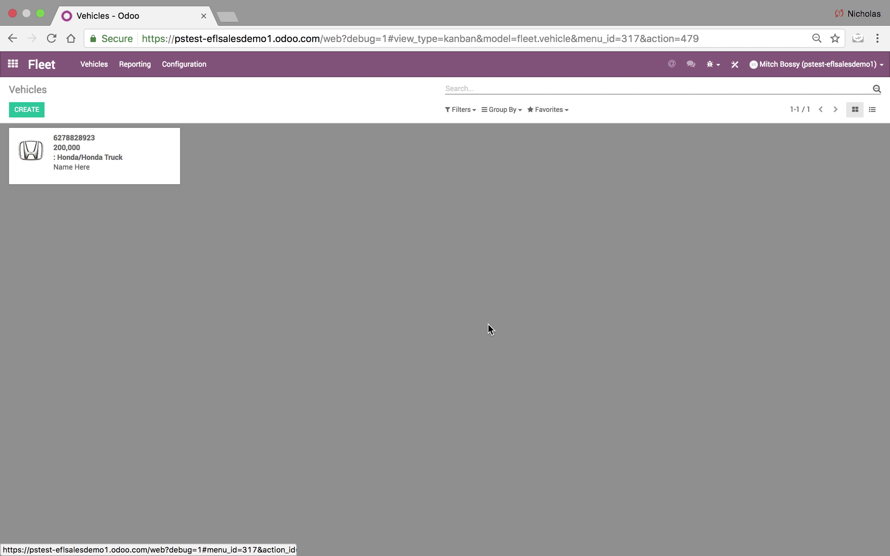
pyautogui.click(870, 111)
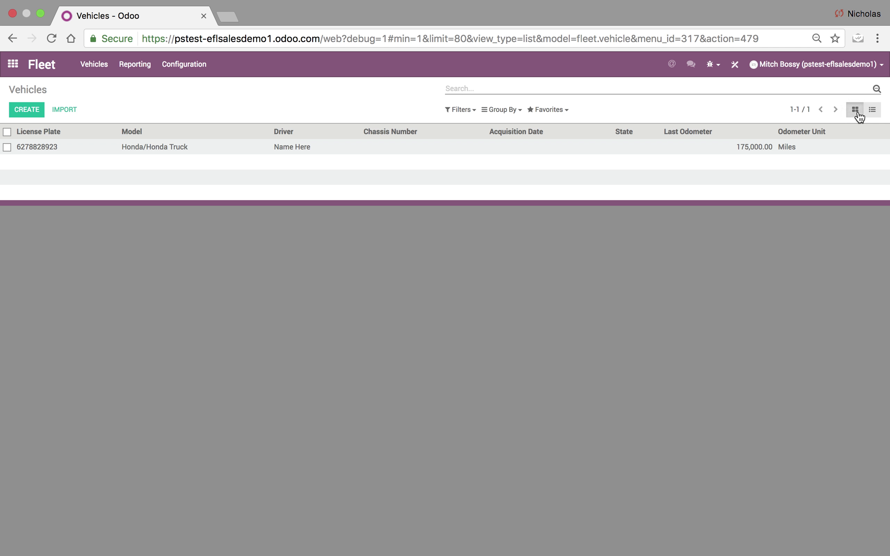
pyautogui.click(855, 110)
# For a new vehicle, create the model 'Honda Pickup Truck' with make Honda.
pyautogui.click(24, 112)
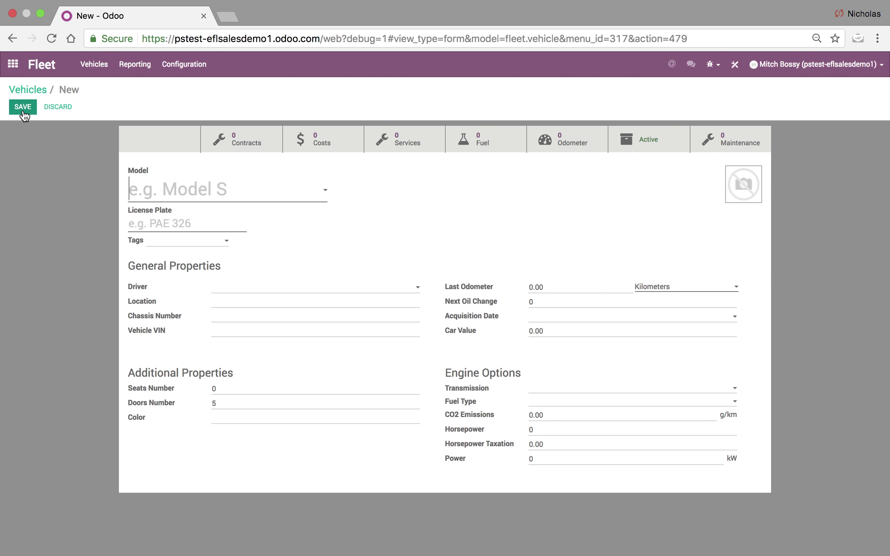
pyautogui.write('Honda P')
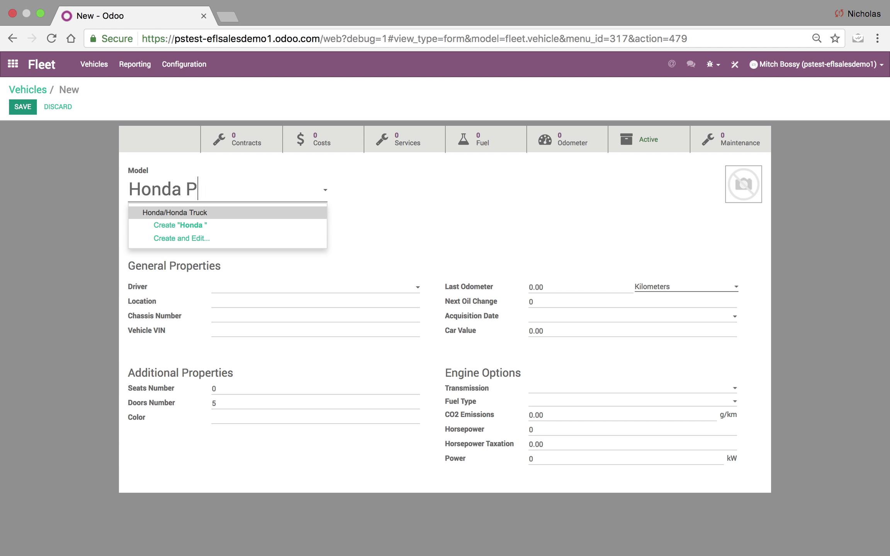
pyautogui.write('ickup Truck')
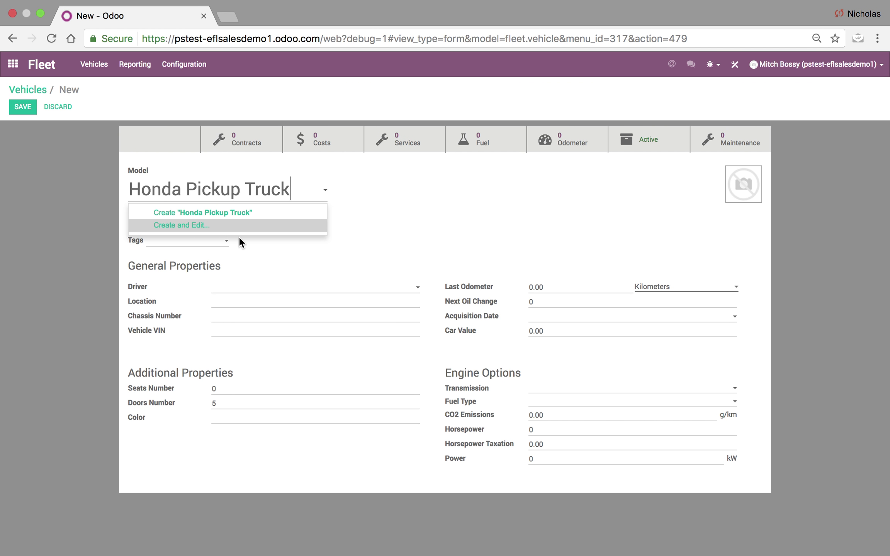
pyautogui.click(259, 227)
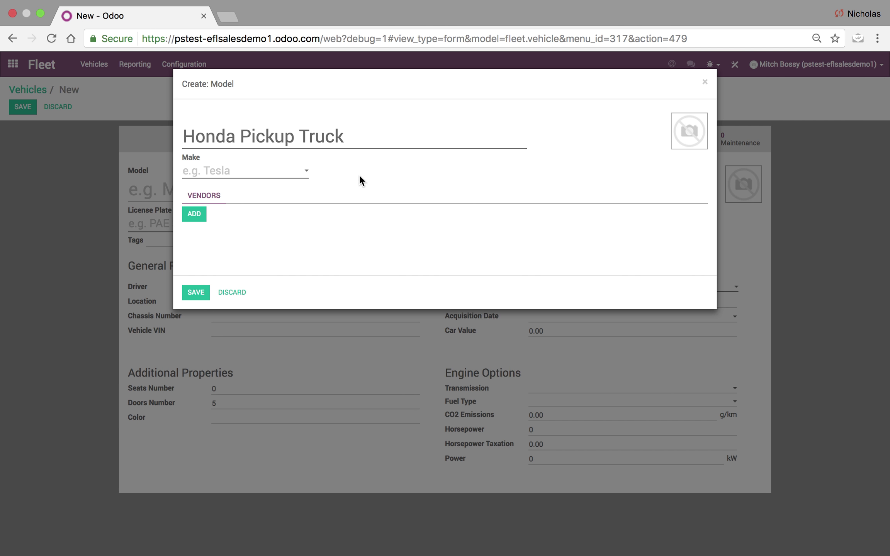
pyautogui.write('Honda')
pyautogui.click(222, 188)
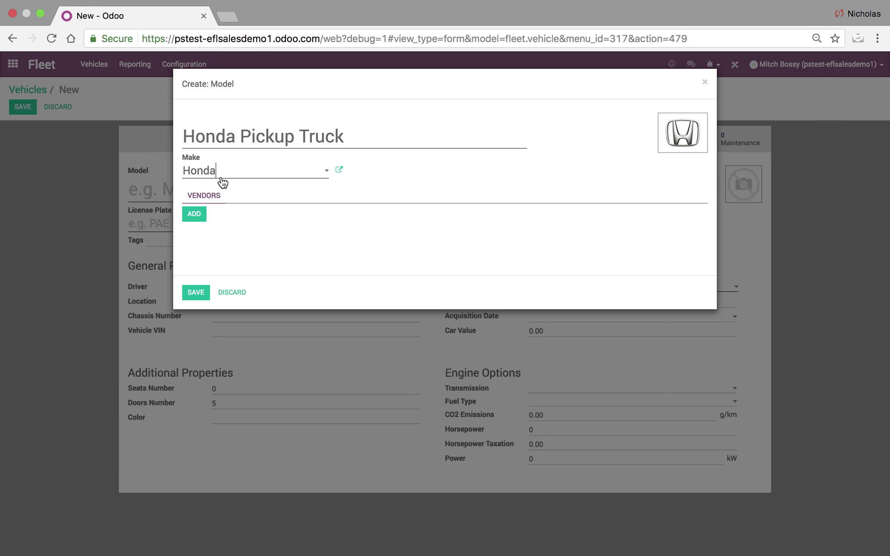
pyautogui.click(196, 292)
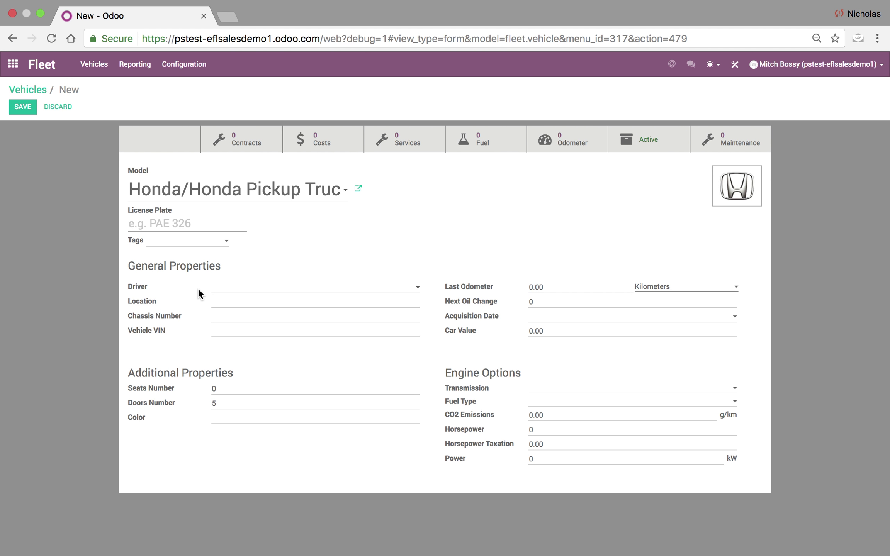
pyautogui.click(174, 231)
pyautogui.write('E554433')
pyautogui.click(284, 291)
pyautogui.click(305, 314)
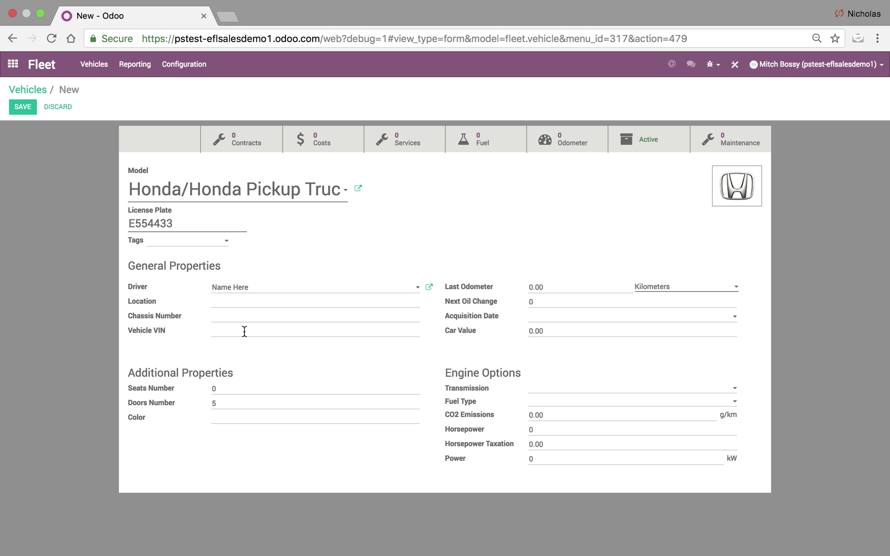
pyautogui.click(583, 304)
pyautogui.click(20, 107)
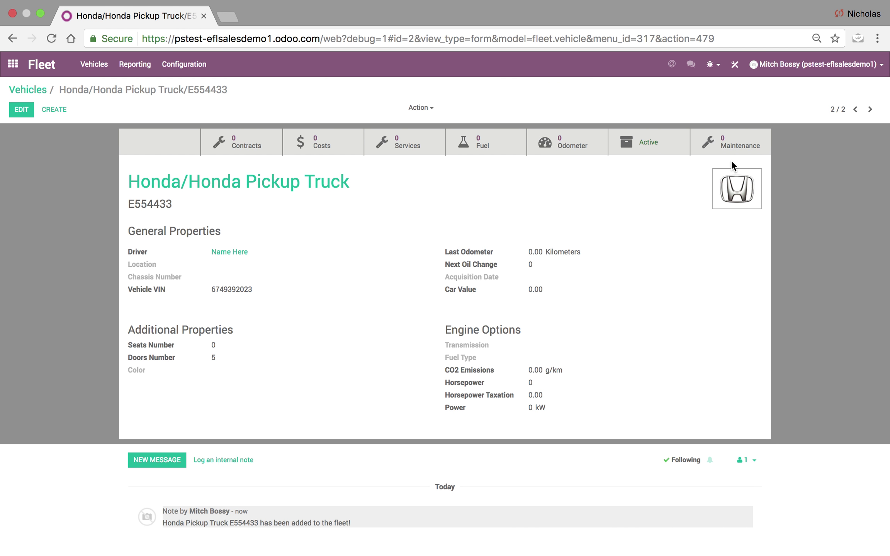
pyautogui.click(736, 141)
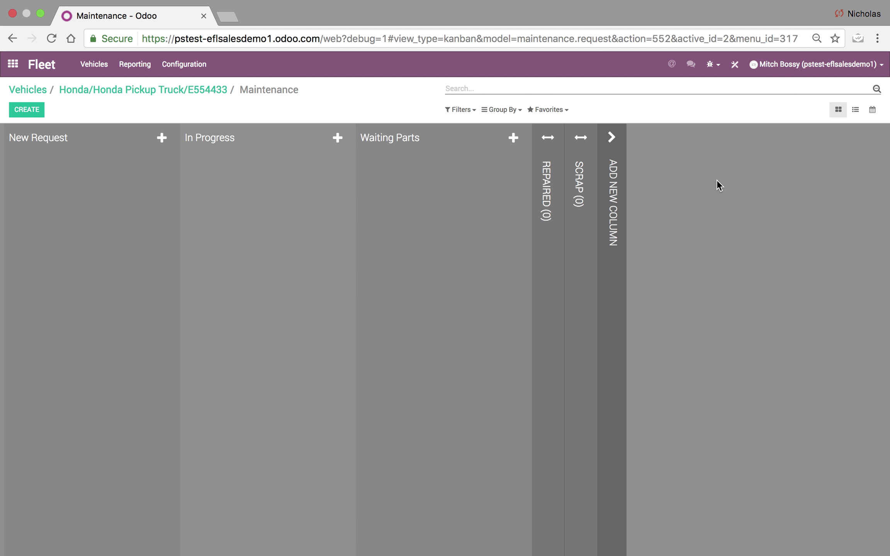
# Create a new maintenance request from the E554433 vehicle's Maintenance board.
pyautogui.click(28, 113)
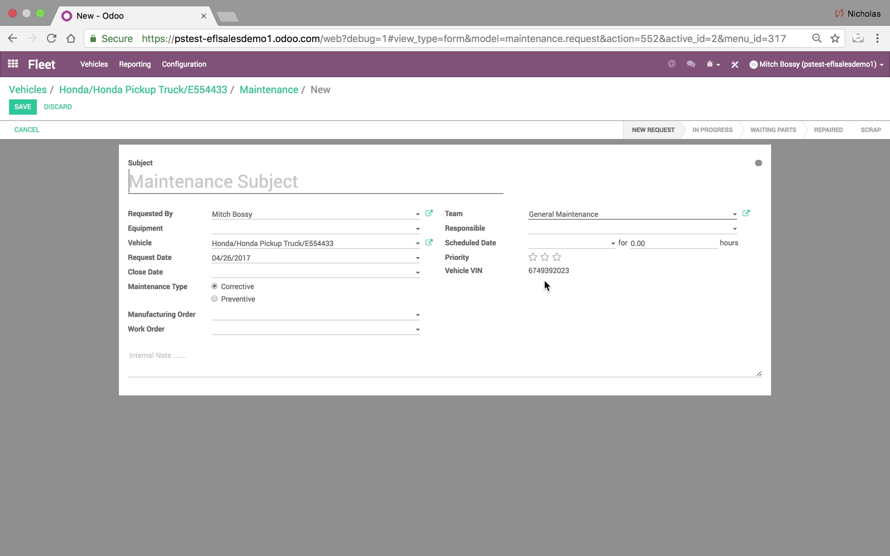
# Enter the request subject 'Oil Change/Honda Pickup', correcting a typo.
pyautogui.click(200, 184)
pyautogui.write('Oil Chian')
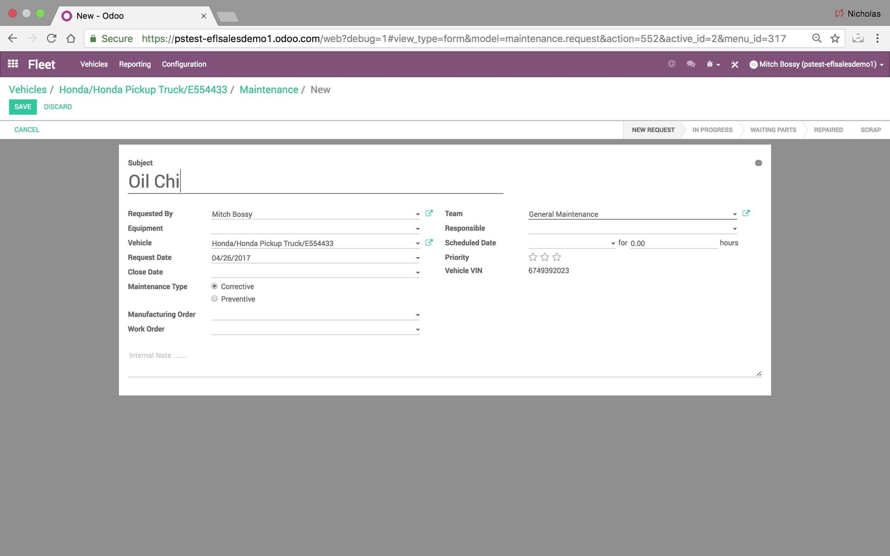
pyautogui.press('BackSpace')
pyautogui.press('BackSpace')
pyautogui.press('BackSpace')
pyautogui.write('ange/Honda')
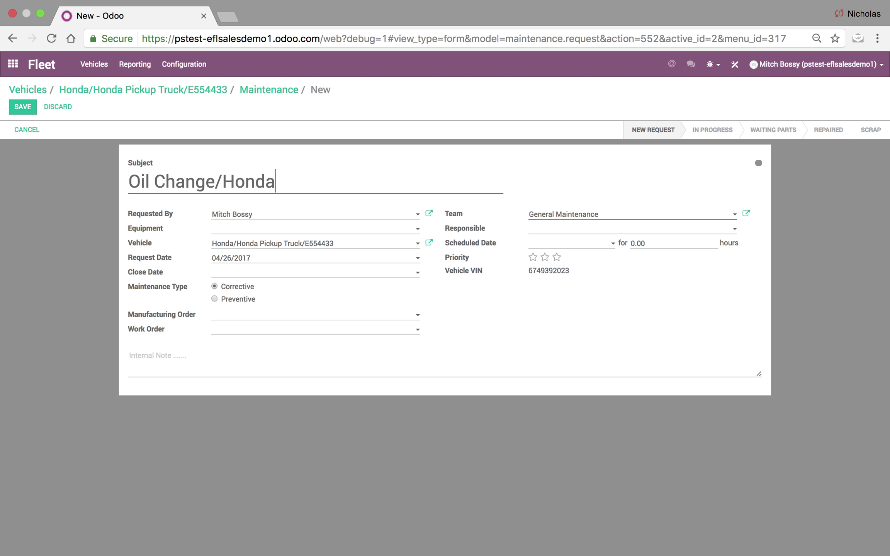
pyautogui.write(' Pickup')
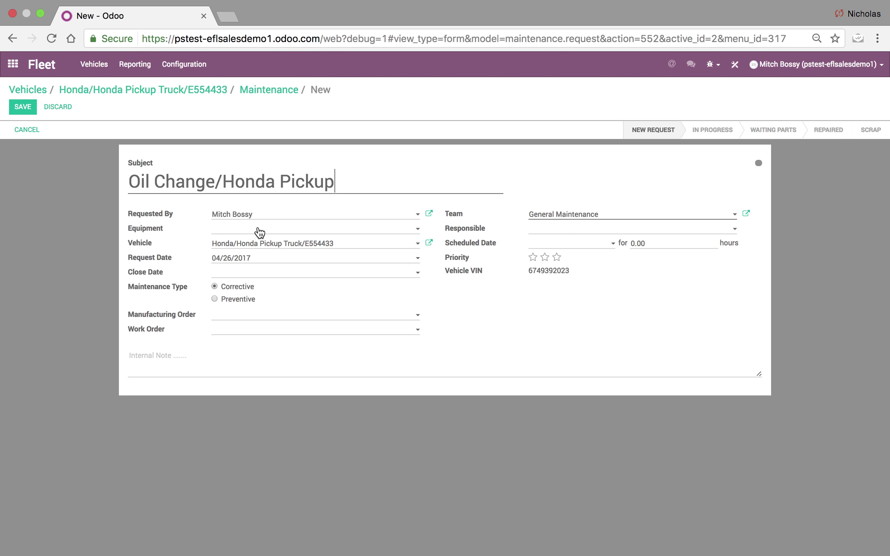
# Schedule the request for 04/28/2017 12:00:00 and save it.
pyautogui.click(552, 243)
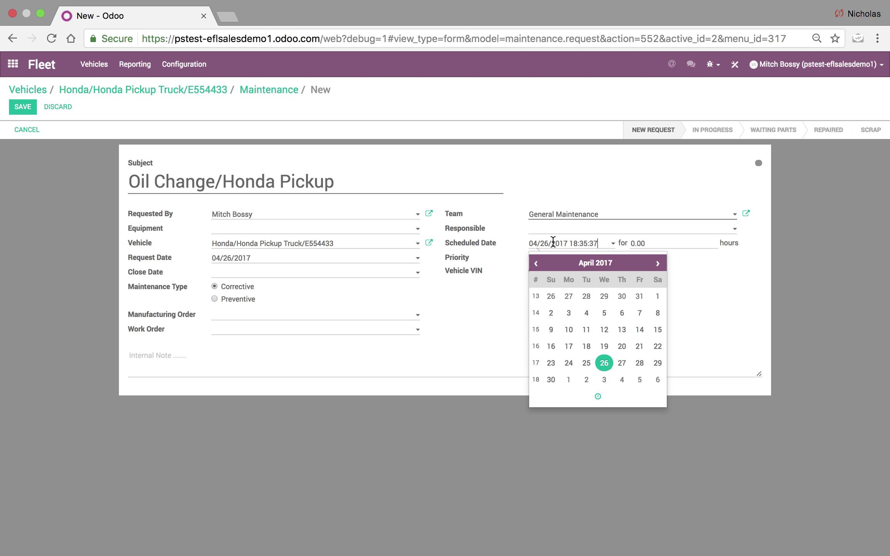
pyautogui.click(638, 365)
pyautogui.click(599, 399)
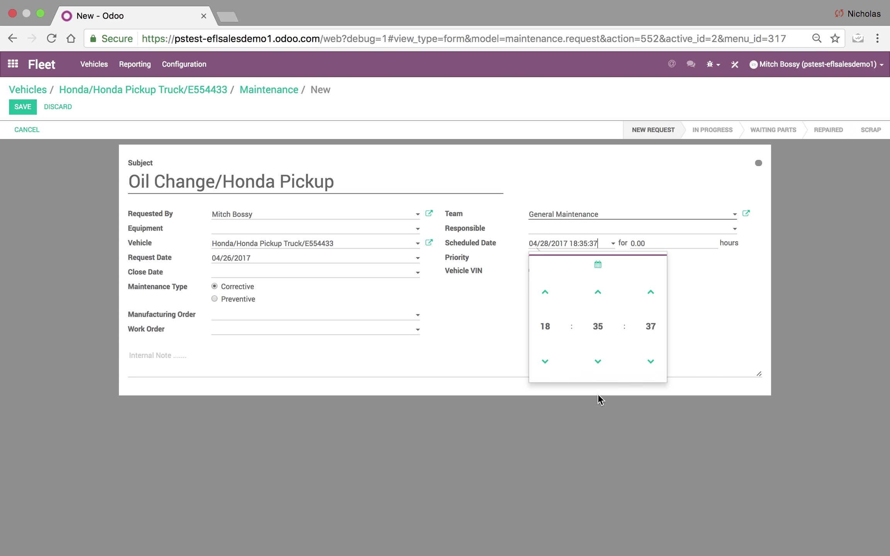
pyautogui.click(546, 330)
pyautogui.click(546, 395)
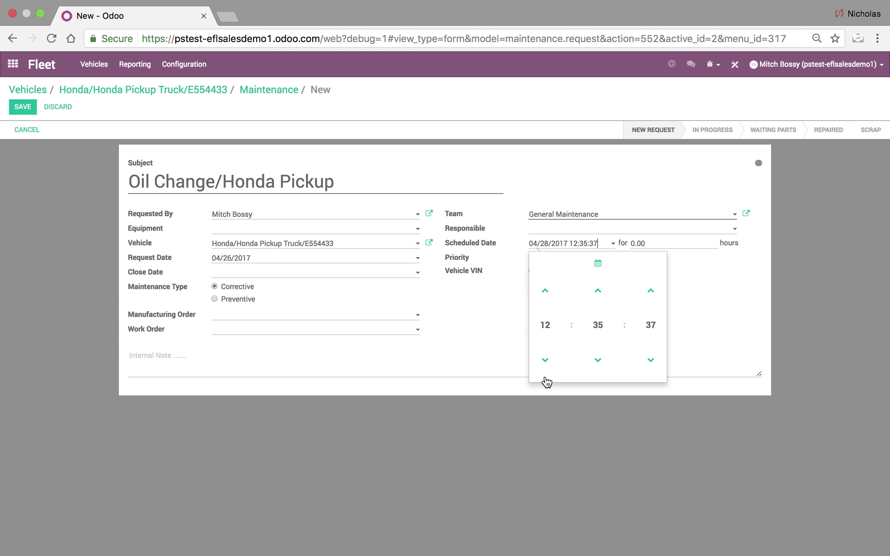
pyautogui.click(596, 335)
pyautogui.click(545, 290)
pyautogui.click(648, 327)
pyautogui.click(545, 290)
pyautogui.click(743, 316)
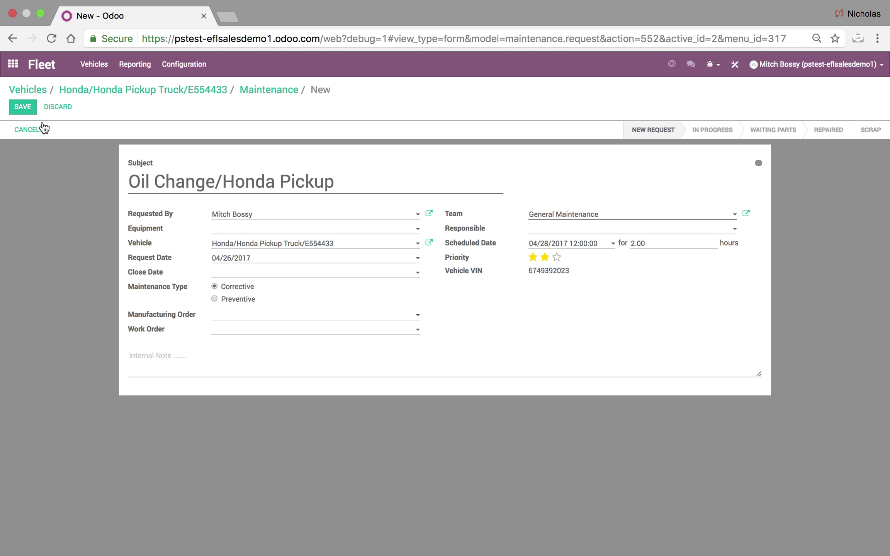
pyautogui.click(26, 111)
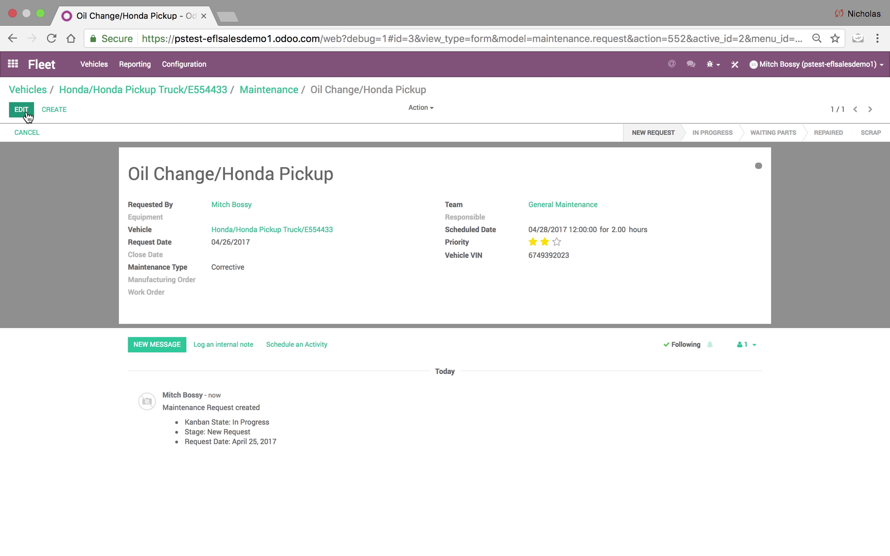
# Return from the request to the home screen and open the Maintenance app.
pyautogui.click(283, 100)
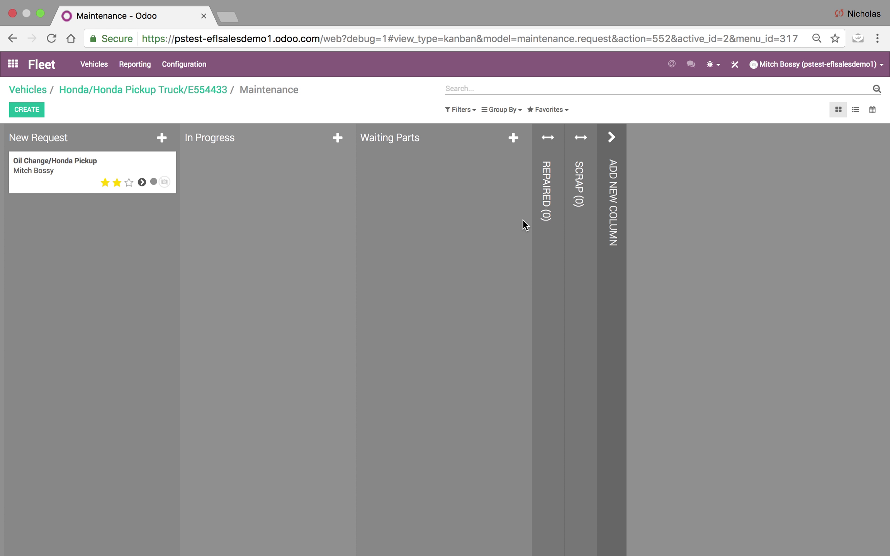
pyautogui.click(16, 71)
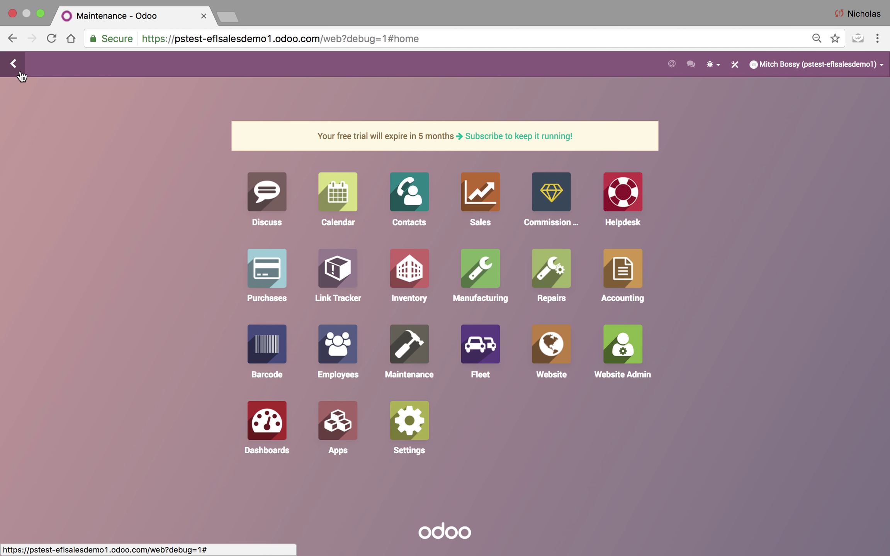
pyautogui.click(389, 341)
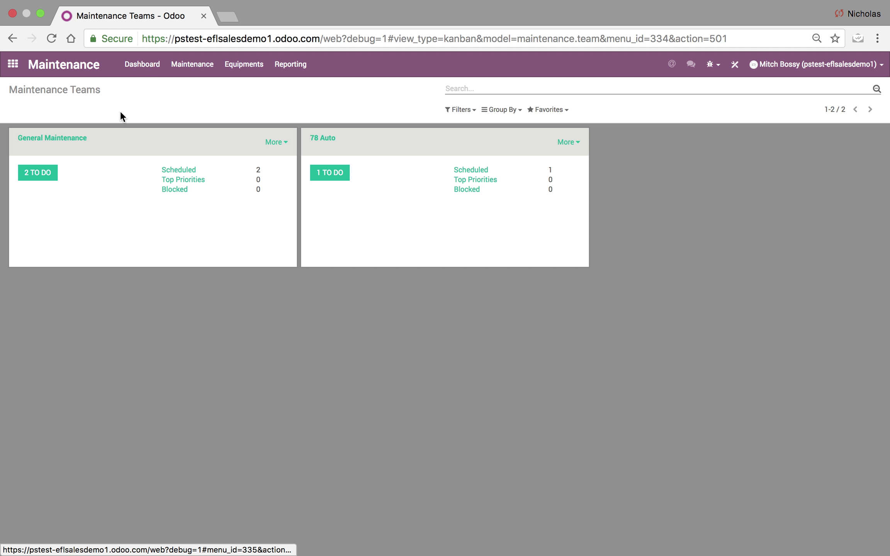
# Open General Maintenance's to-do requests, check the Oil Change/Honda Pickup card, then switch to list view.
pyautogui.click(41, 175)
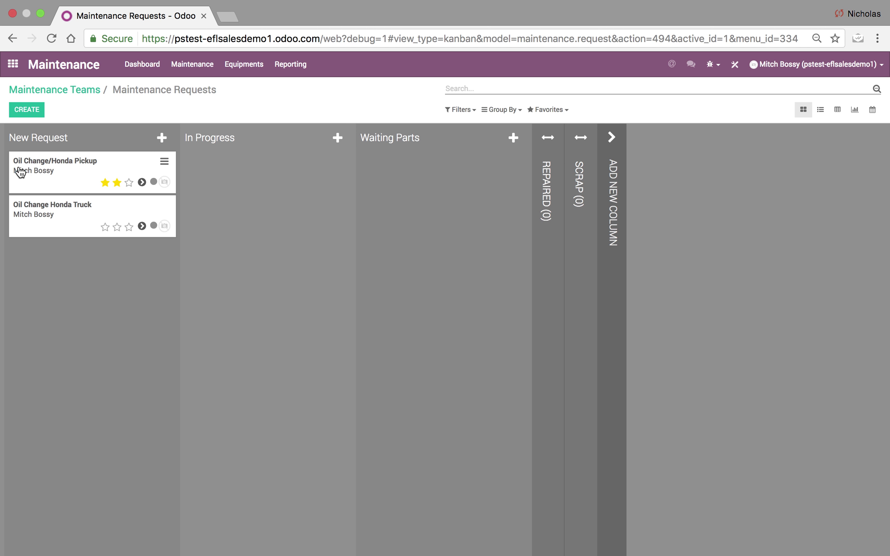
pyautogui.click(67, 166)
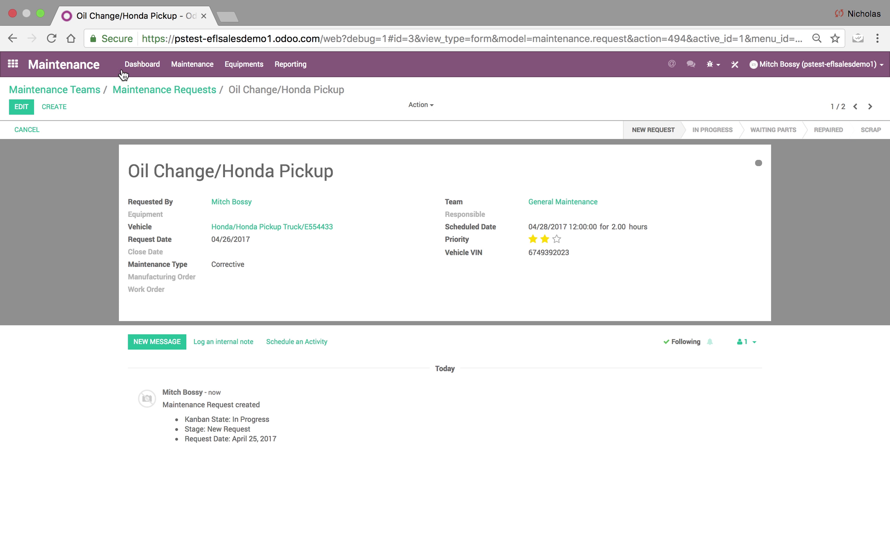
pyautogui.click(154, 91)
pyautogui.click(821, 110)
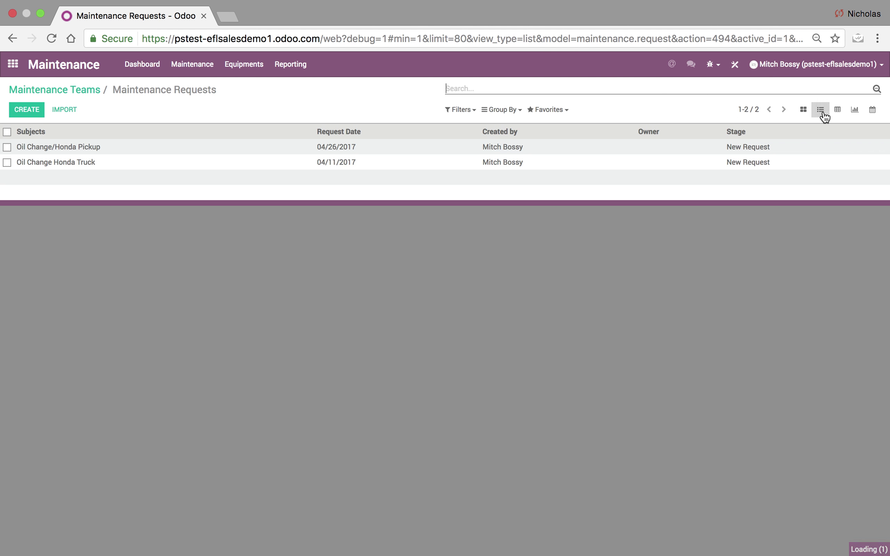
pyautogui.click(500, 110)
pyautogui.click(524, 187)
pyautogui.click(532, 201)
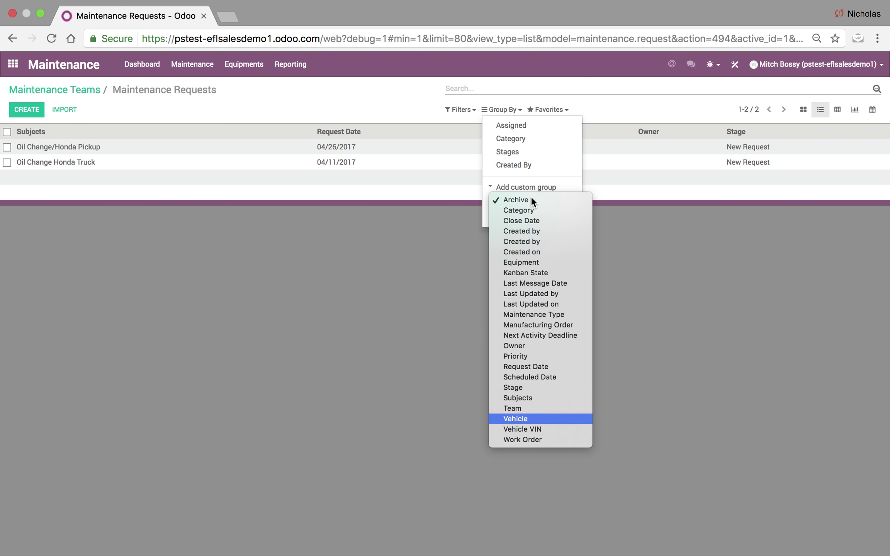
pyautogui.press('Down')
pyautogui.press('Down')
pyautogui.press('Up')
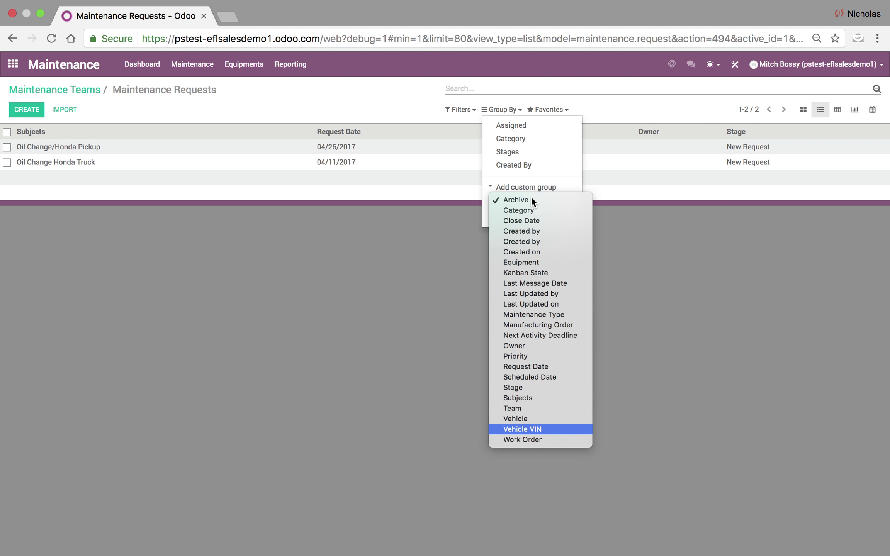
pyautogui.press('Return')
pyautogui.click(513, 213)
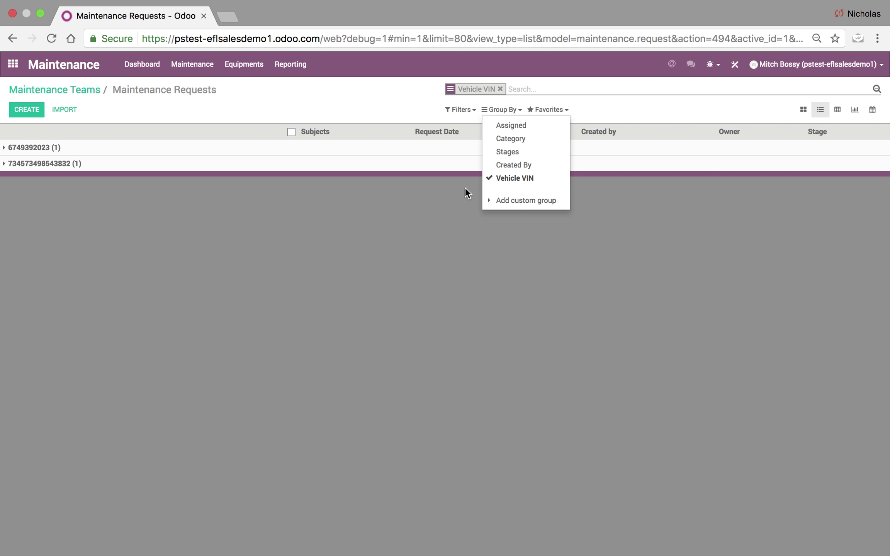
pyautogui.click(531, 178)
pyautogui.click(529, 200)
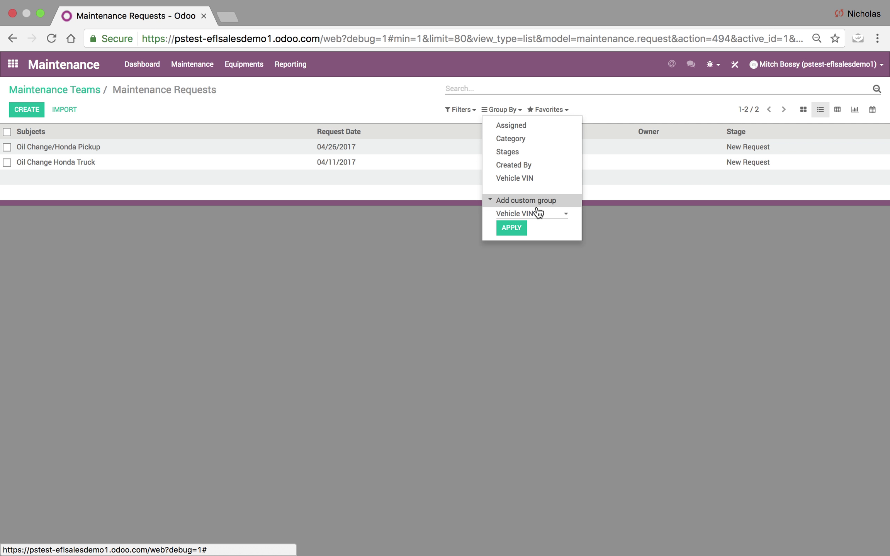
pyautogui.click(537, 212)
pyautogui.click(541, 203)
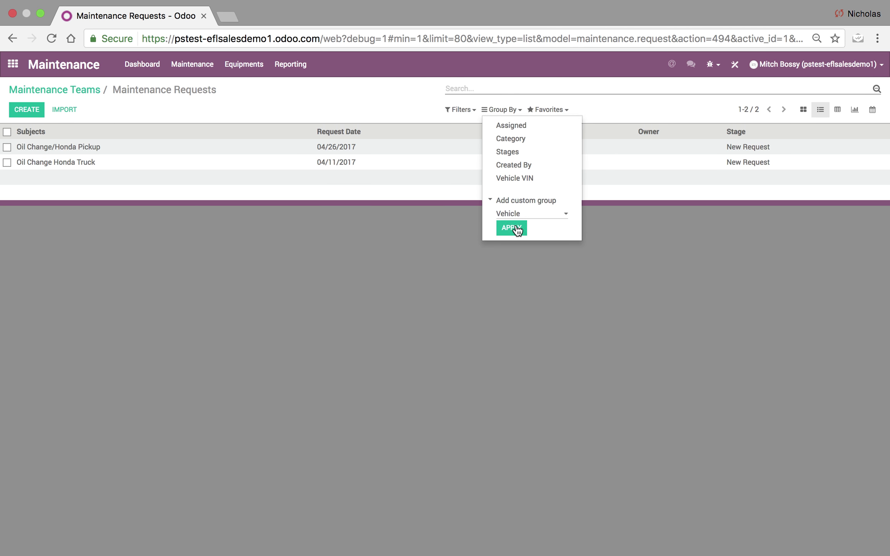
pyautogui.click(515, 230)
pyautogui.click(520, 191)
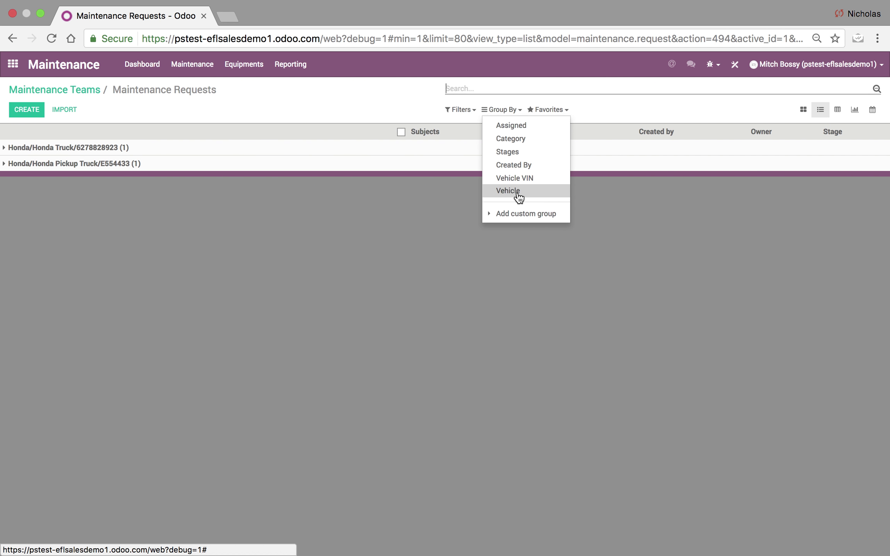
pyautogui.click(526, 213)
pyautogui.click(527, 224)
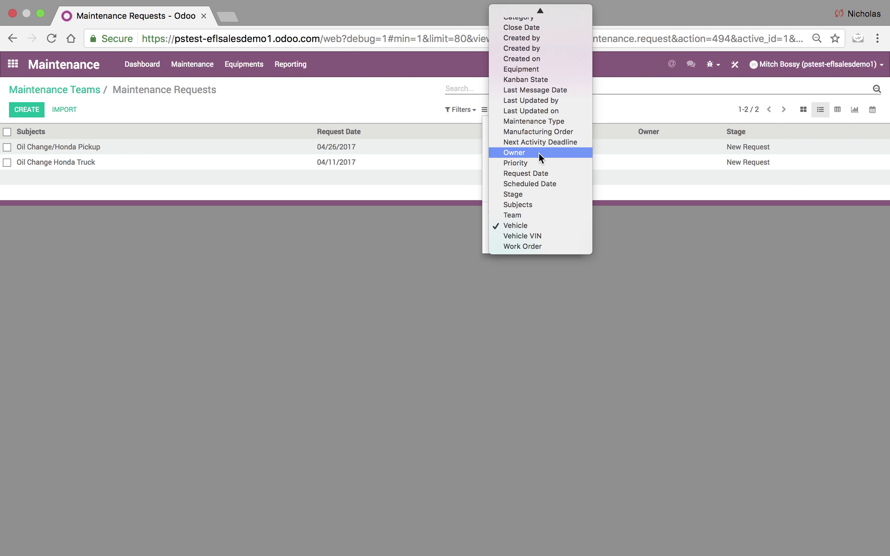
pyautogui.click(541, 183)
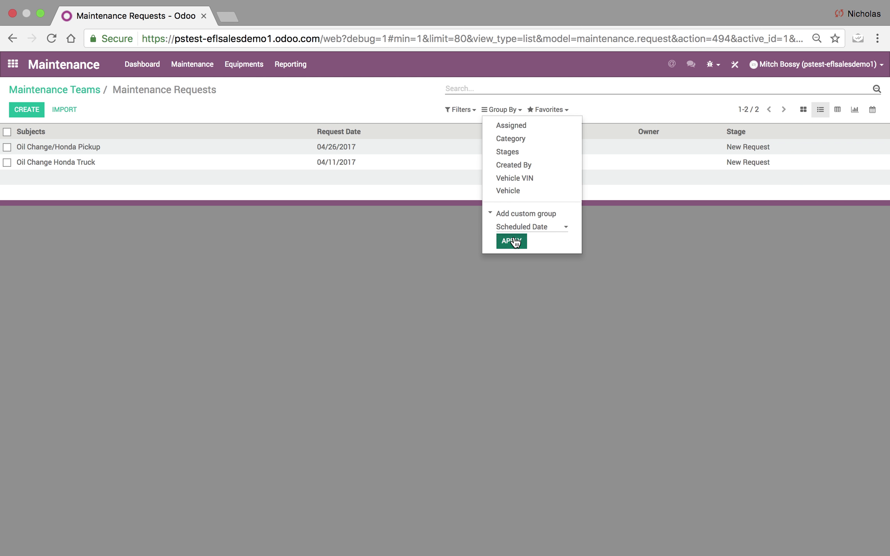
pyautogui.click(512, 240)
pyautogui.click(514, 204)
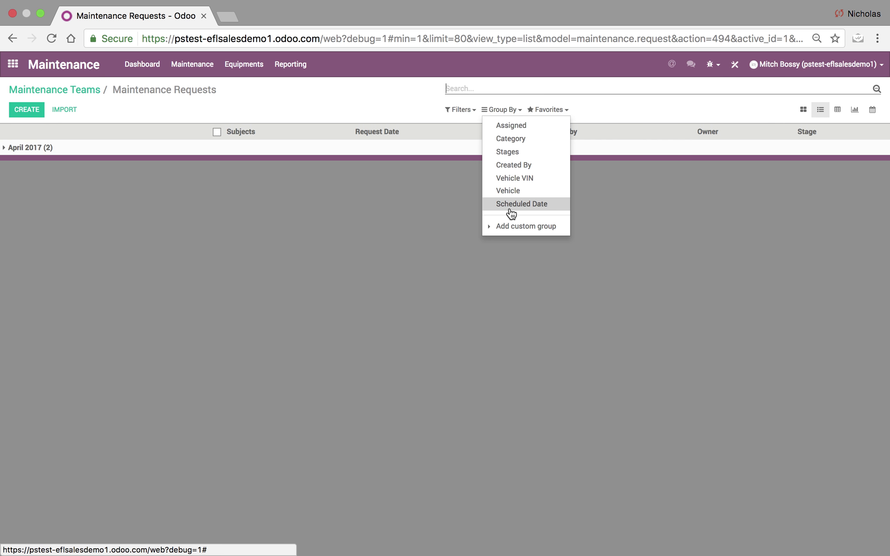
pyautogui.click(816, 154)
# Show requests as a pivot with rows grouped by Vehicle VIN and Duration added as a measure.
pyautogui.click(837, 110)
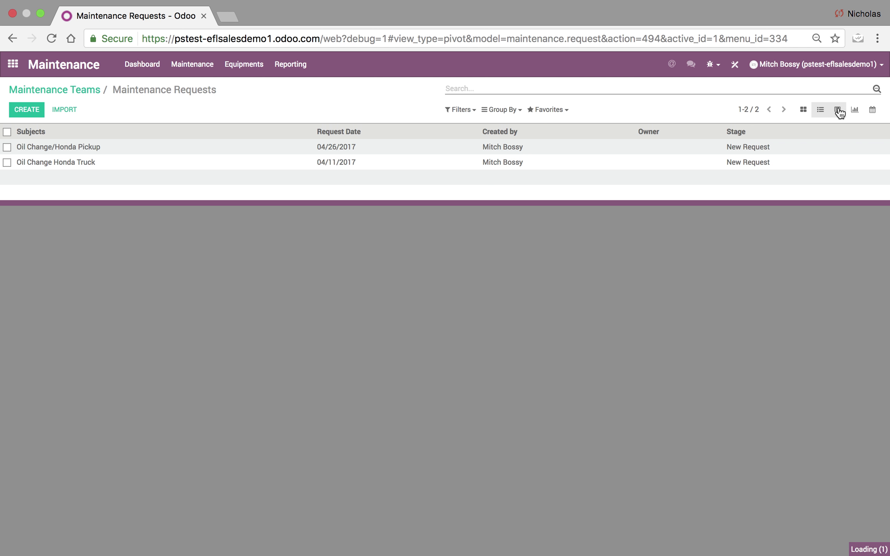
pyautogui.click(16, 165)
pyautogui.click(16, 165)
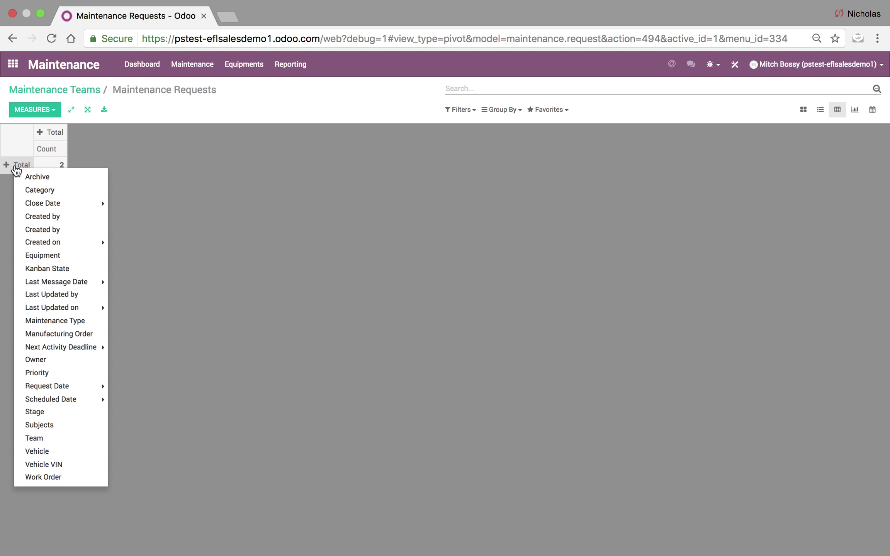
pyautogui.click(60, 263)
pyautogui.click(11, 167)
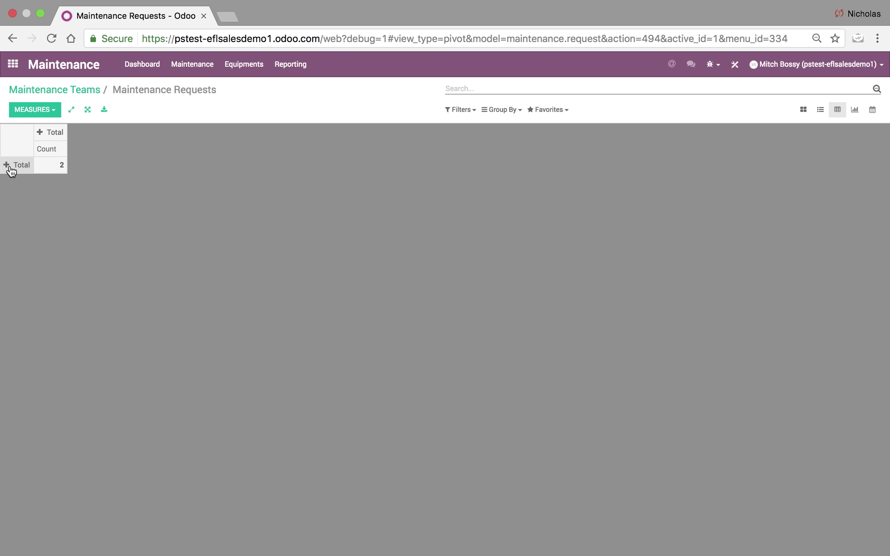
pyautogui.click(11, 166)
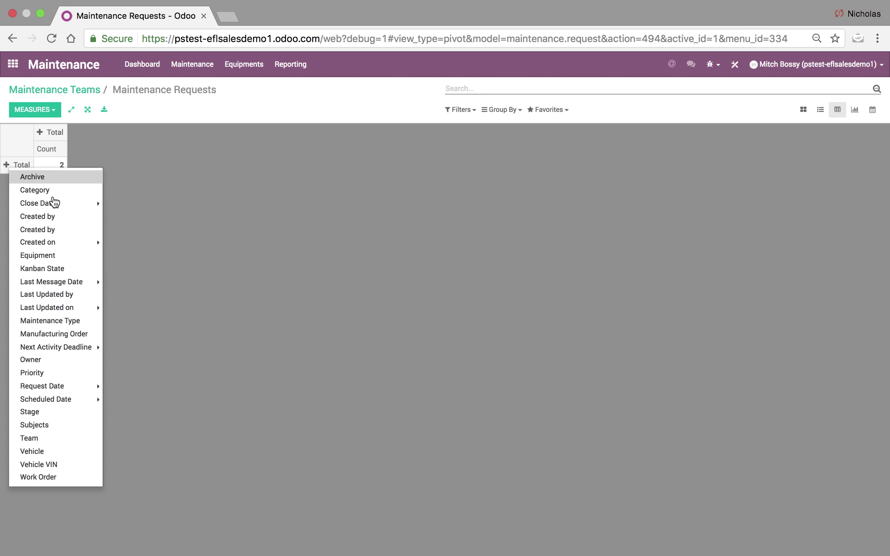
pyautogui.click(63, 456)
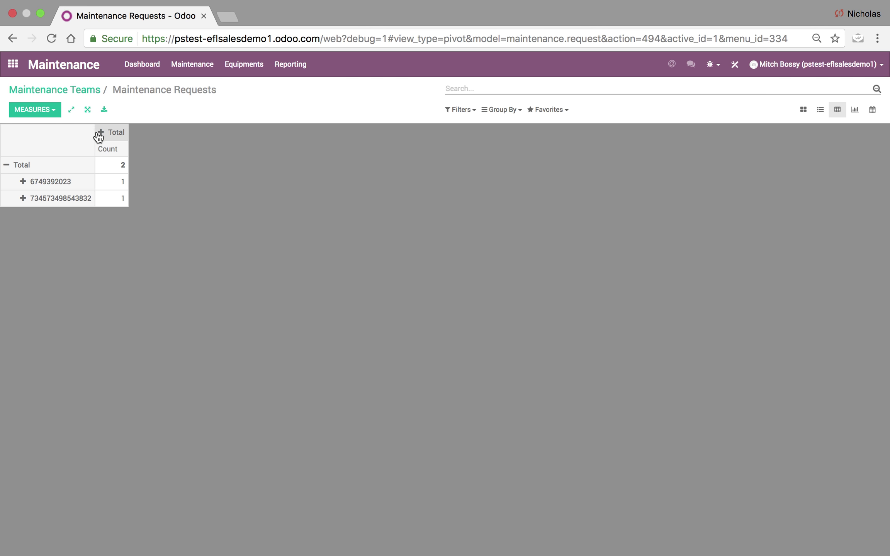
pyautogui.click(56, 112)
pyautogui.click(52, 129)
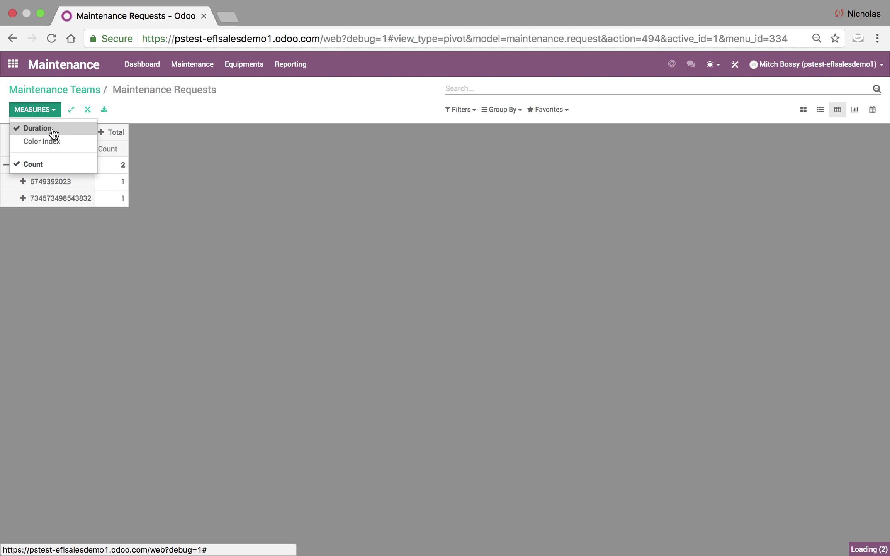
pyautogui.click(176, 270)
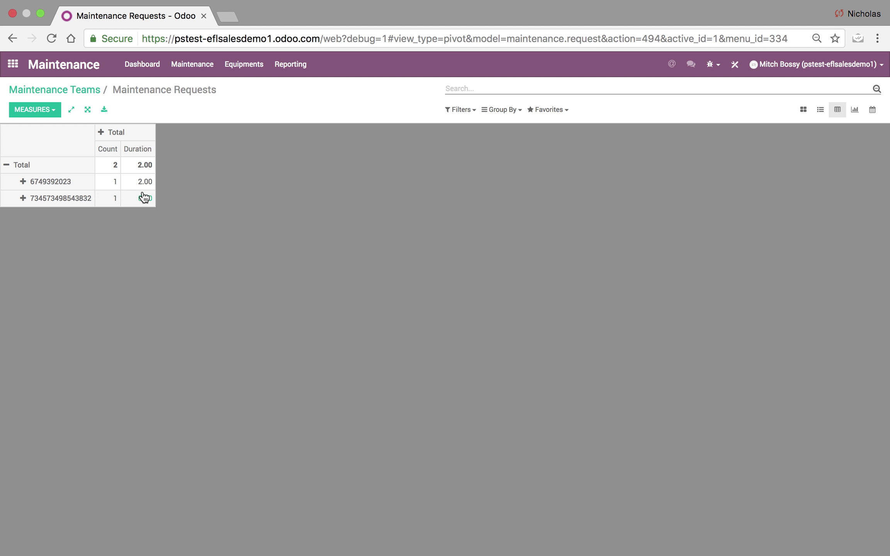
# Try splitting columns by scheduled month and April 2017 by Stage, then collapse back to Total.
pyautogui.click(102, 133)
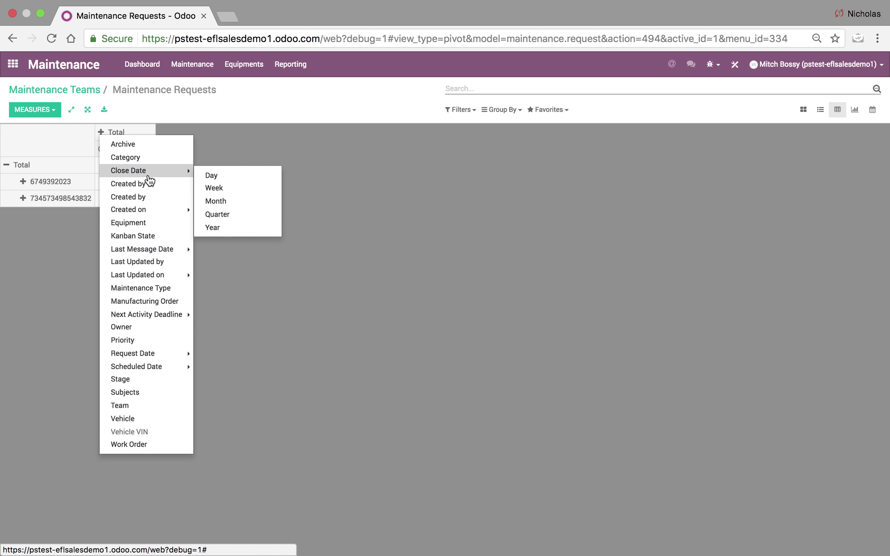
pyautogui.moveTo(156, 210)
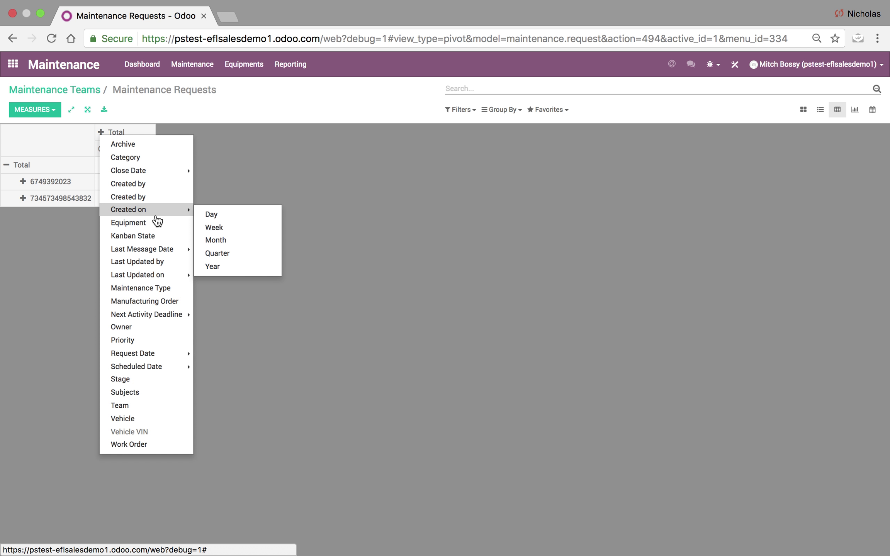
pyautogui.moveTo(173, 367)
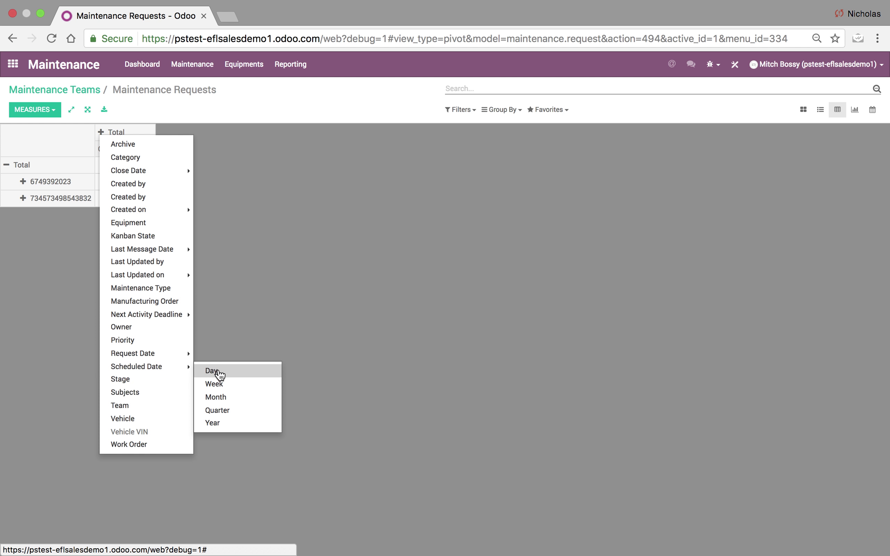
pyautogui.click(223, 398)
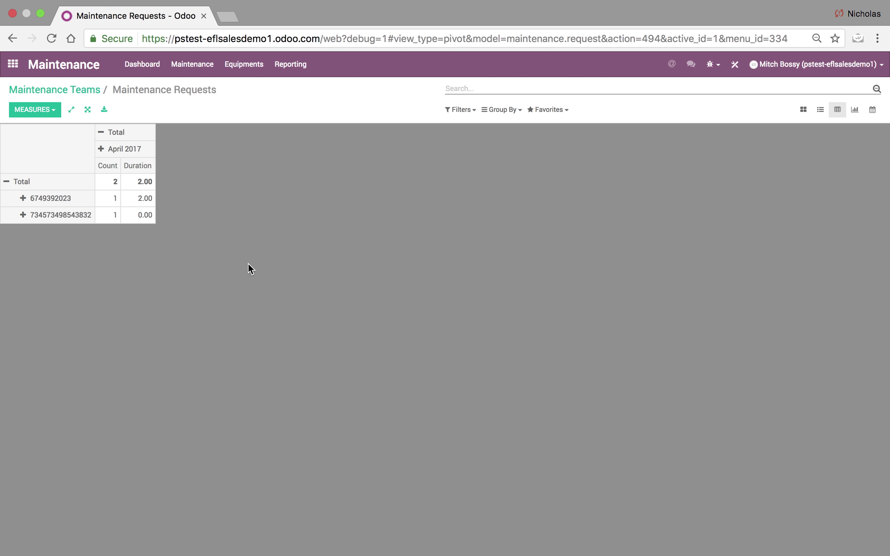
pyautogui.click(115, 153)
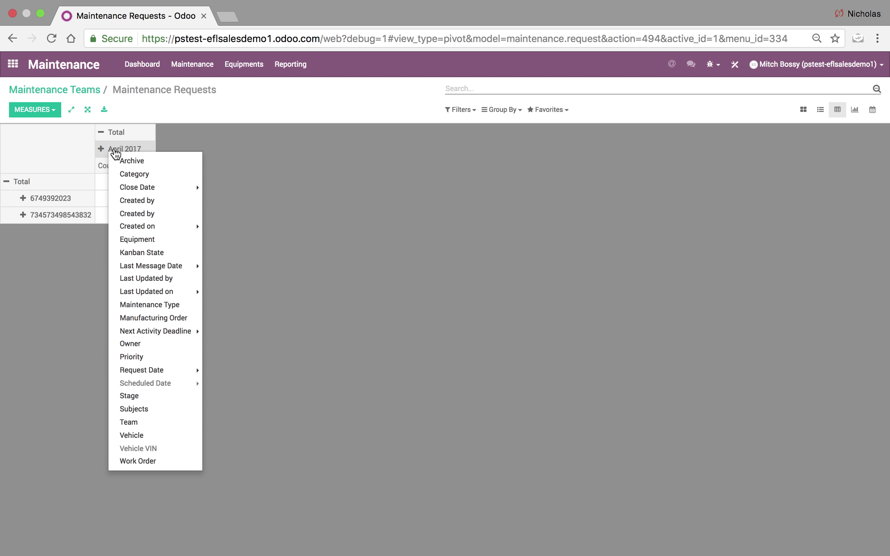
pyautogui.click(154, 397)
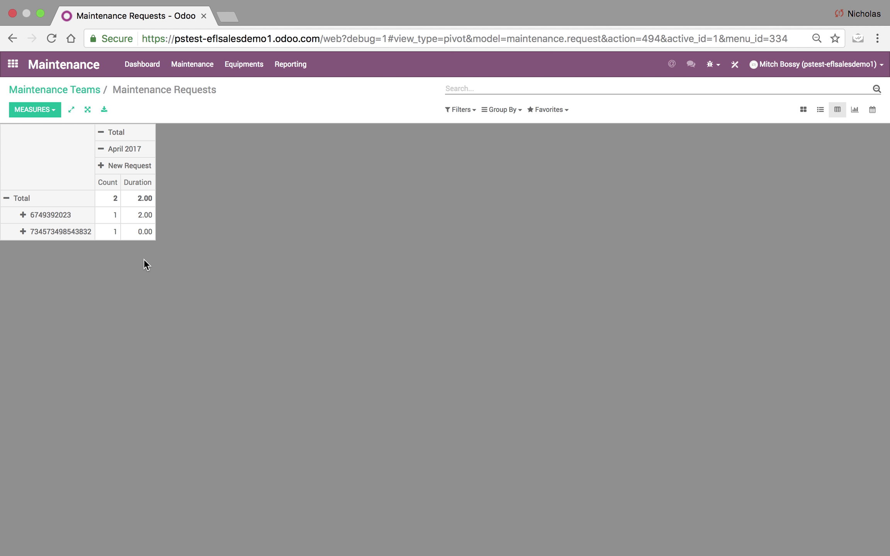
pyautogui.click(100, 138)
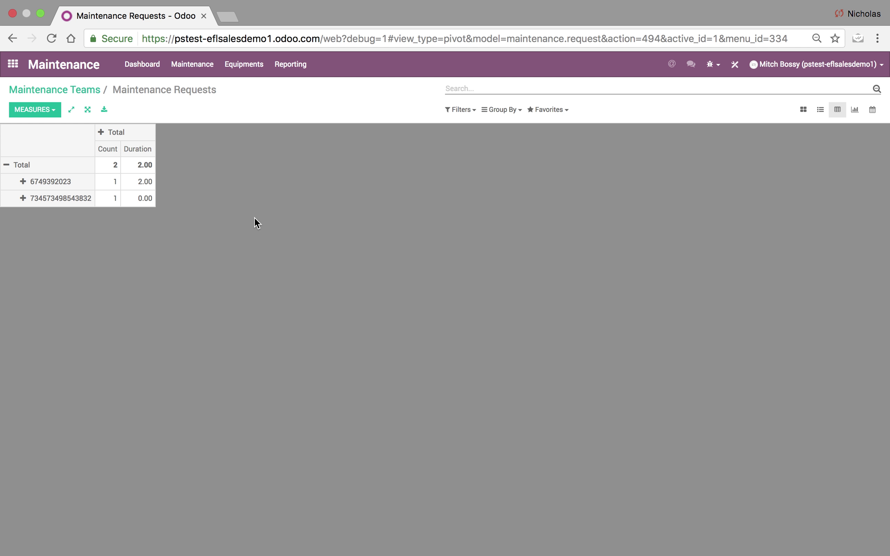
pyautogui.click(874, 111)
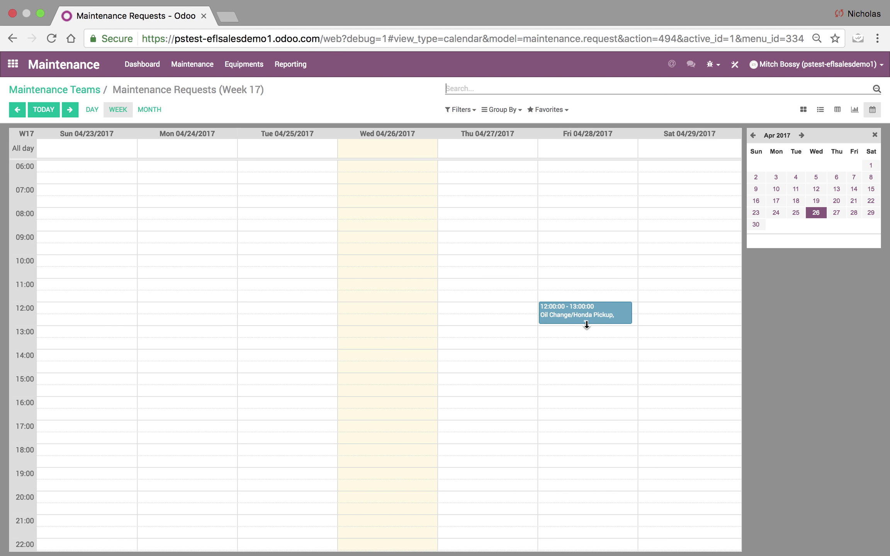
# Show the April 2017 month calendar and open the Oil Change/Honda Pickup event.
pyautogui.click(149, 110)
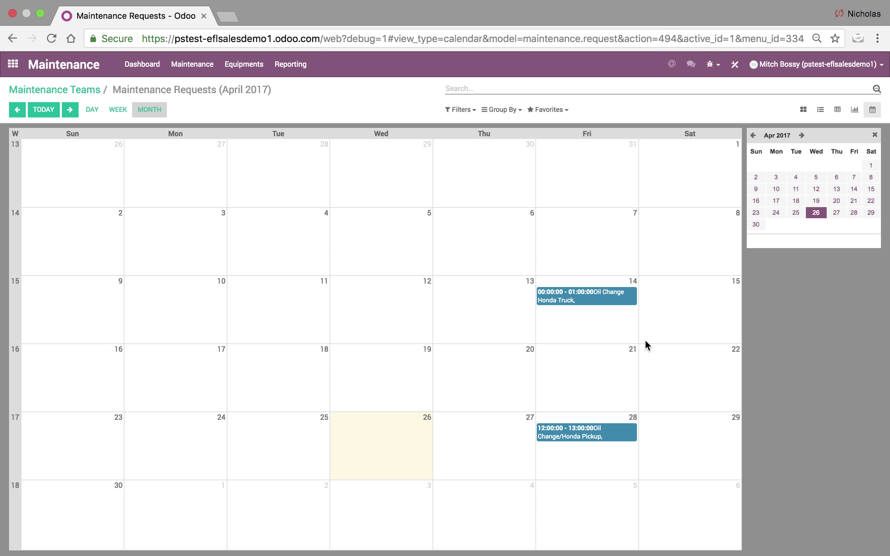
pyautogui.click(585, 436)
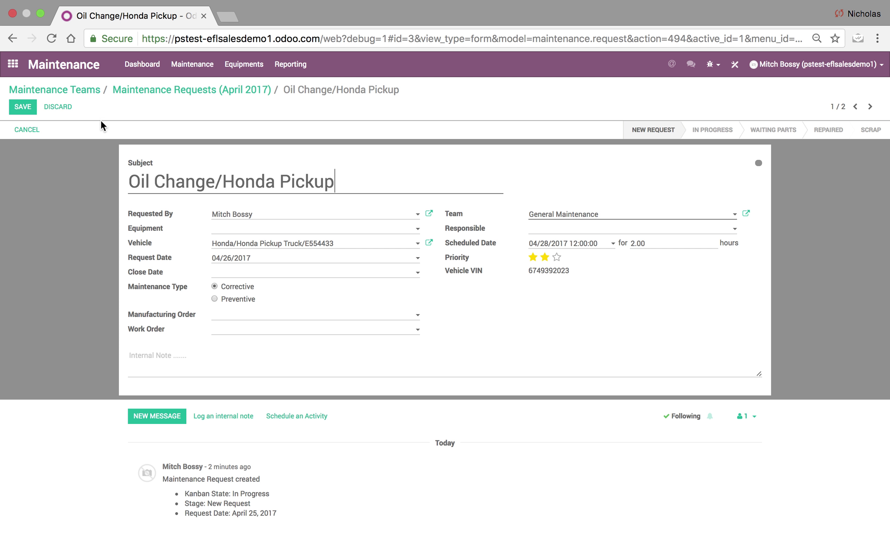
# Save the request, briefly open and close Studio on it, then return to the apps home screen.
pyautogui.click(24, 108)
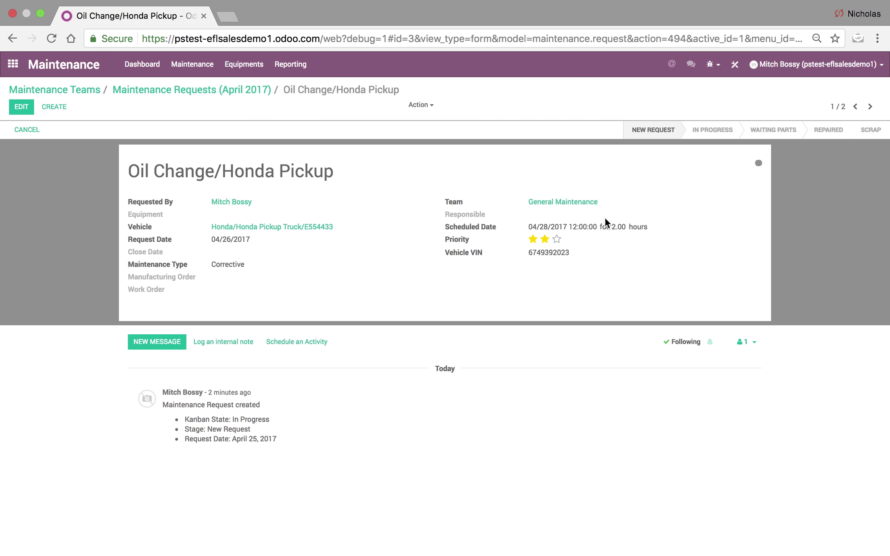
pyautogui.click(734, 68)
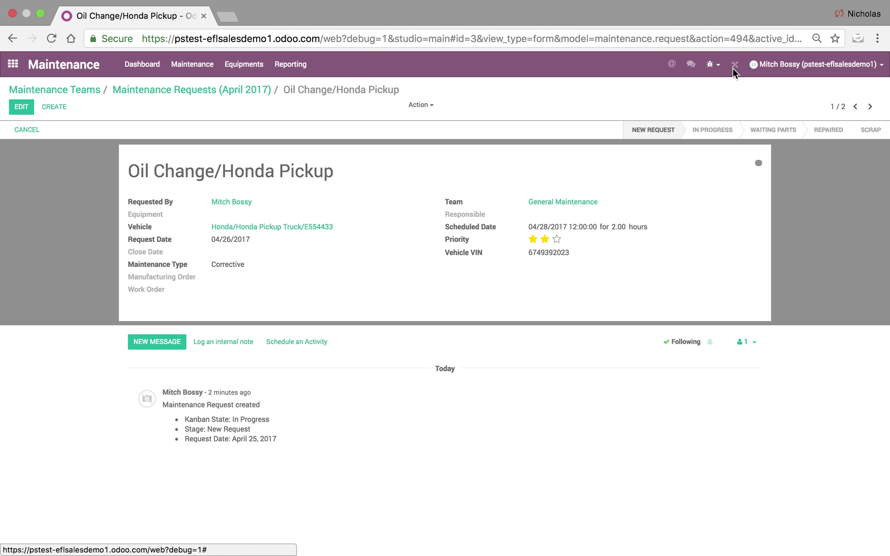
pyautogui.click(870, 74)
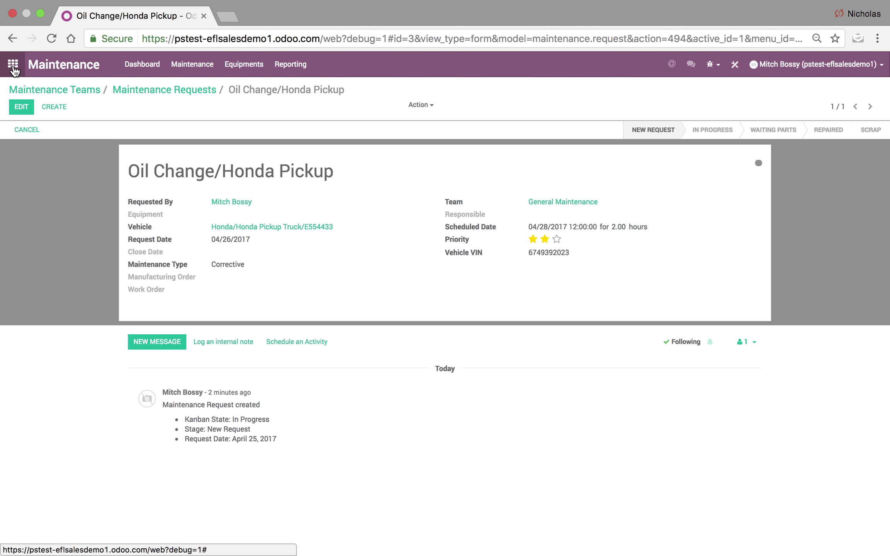
pyautogui.click(13, 65)
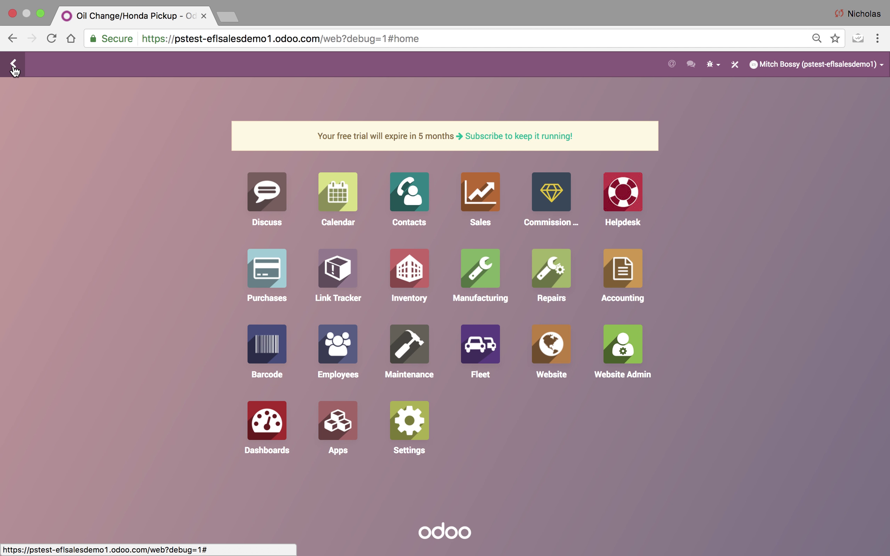
# Look over the E554433 Honda Pickup Truck record in Fleet, then return to the vehicles list.
pyautogui.click(469, 342)
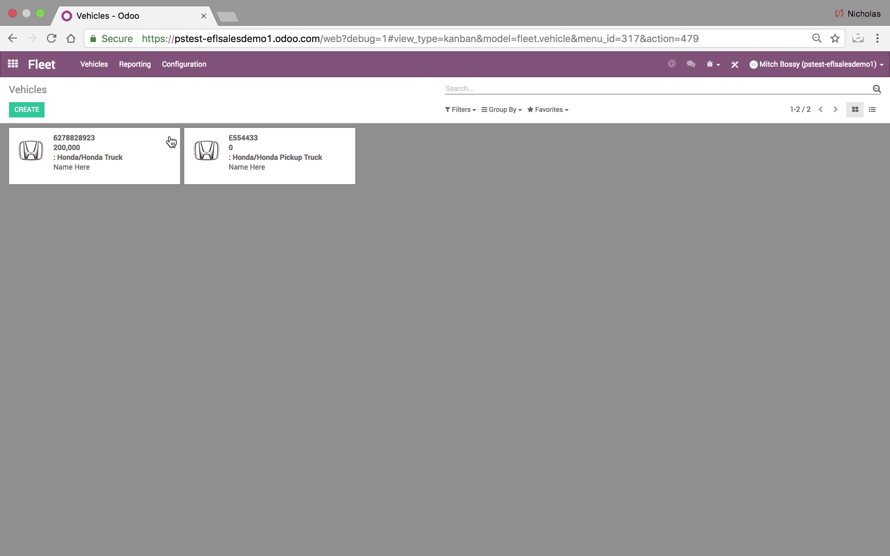
pyautogui.click(282, 138)
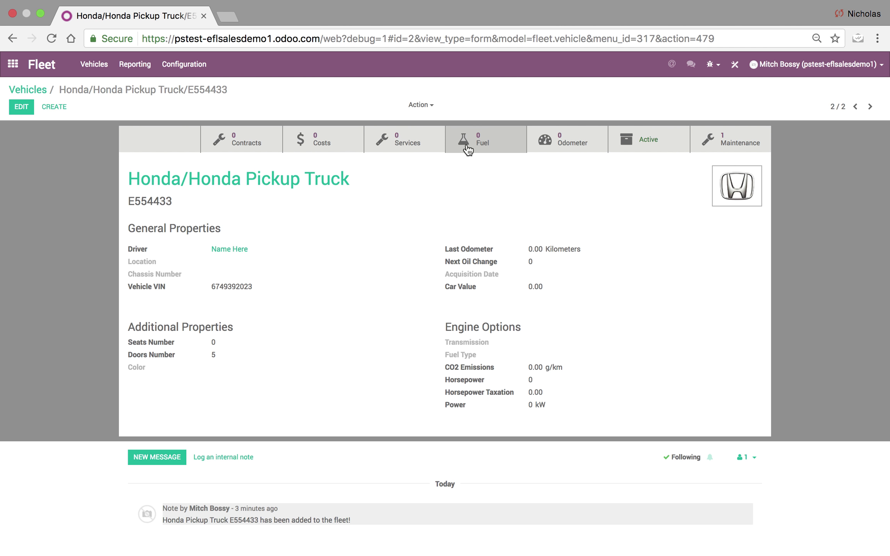
pyautogui.click(35, 90)
# Start a new blank repair order in the Repairs app.
pyautogui.click(20, 73)
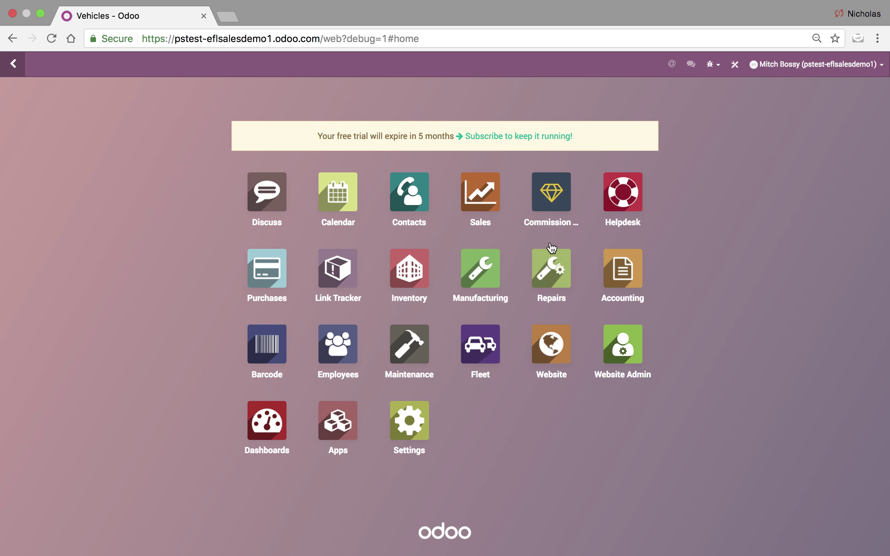
pyautogui.click(550, 263)
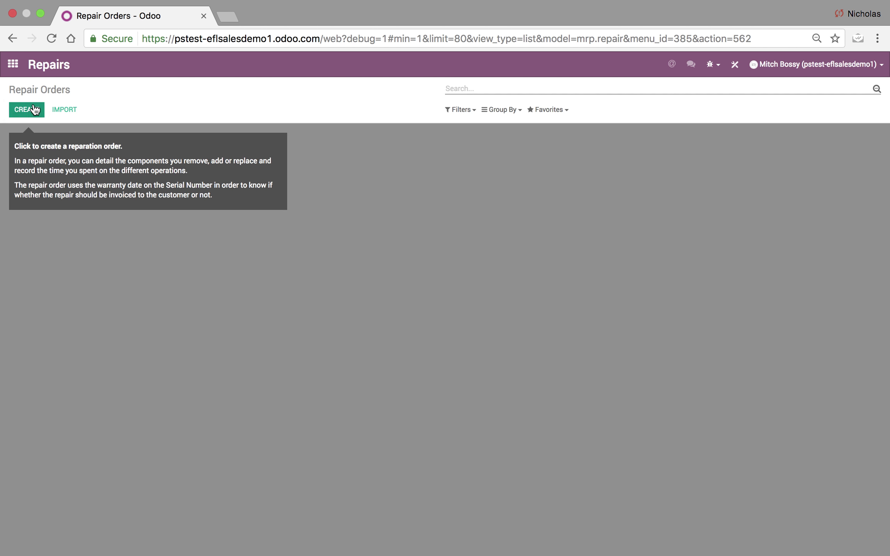
pyautogui.click(34, 110)
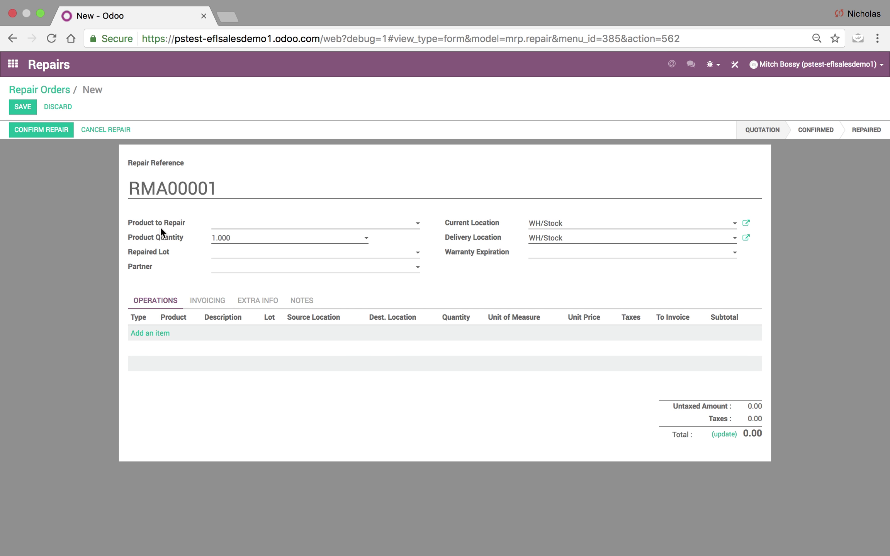
# In Studio, add a Many2one field below Product to Repair related to fleet.vehicle.
pyautogui.click(736, 67)
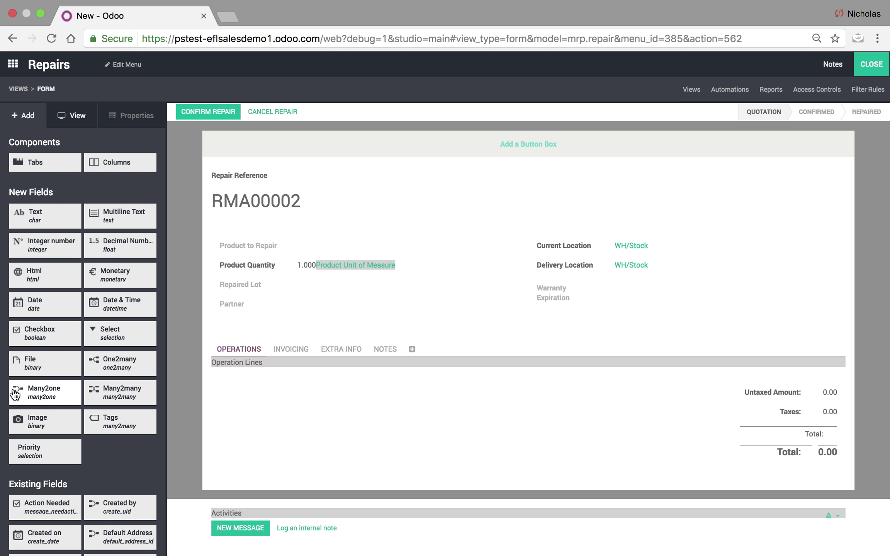
pyautogui.moveTo(16, 394); pyautogui.dragTo(252, 268)
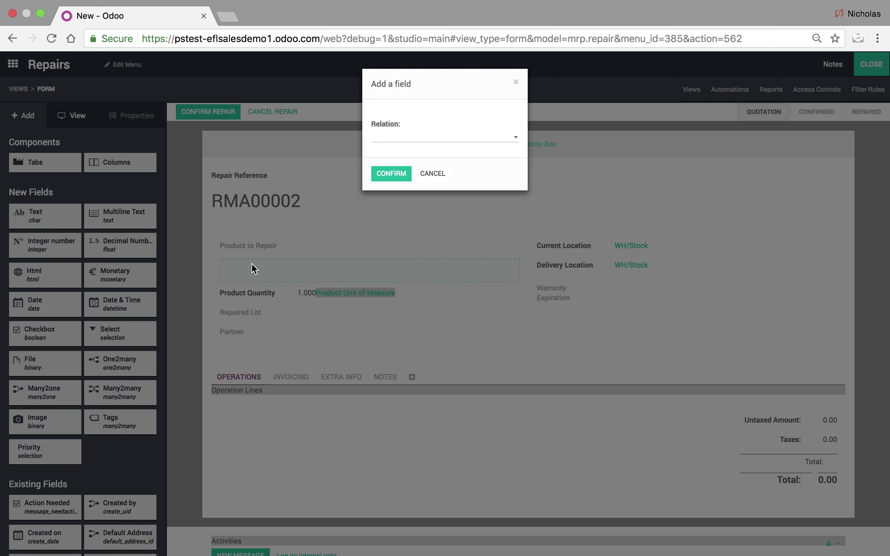
pyautogui.click(408, 142)
pyautogui.write('Vehicle')
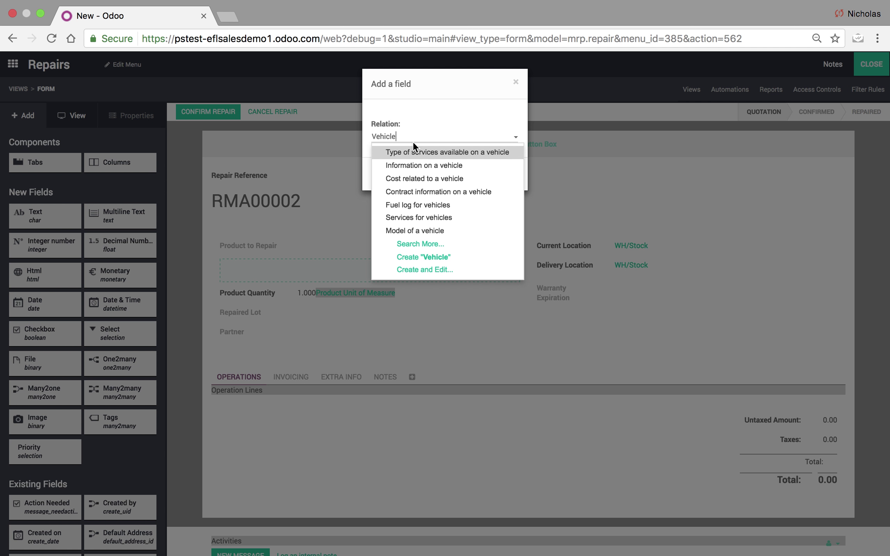
pyautogui.click(448, 246)
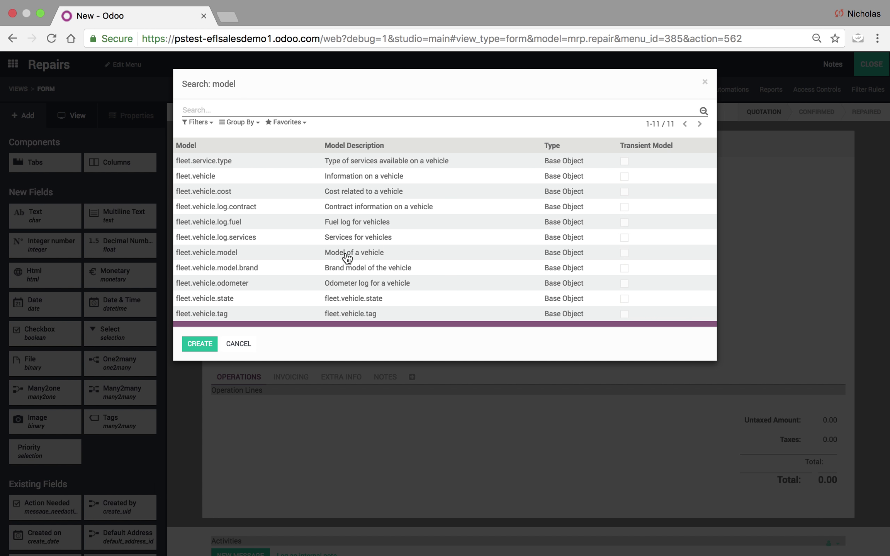
pyautogui.click(368, 178)
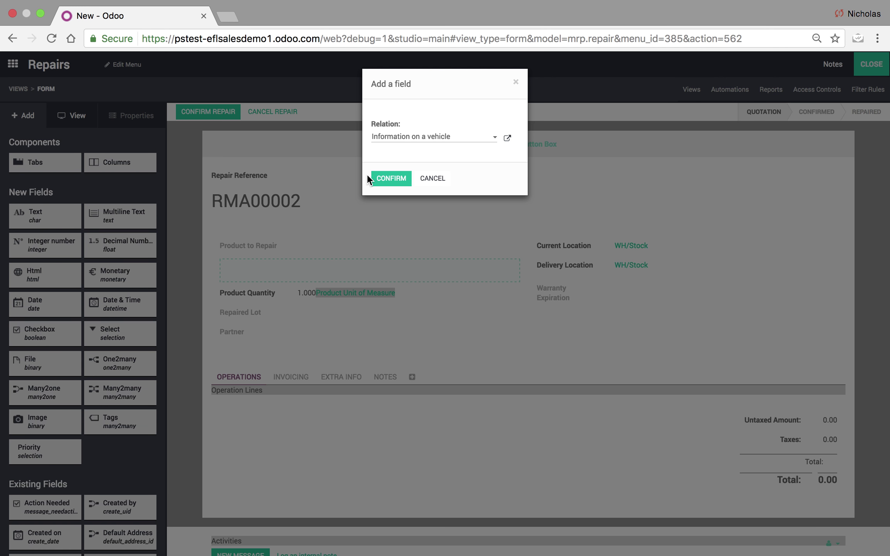
pyautogui.click(388, 177)
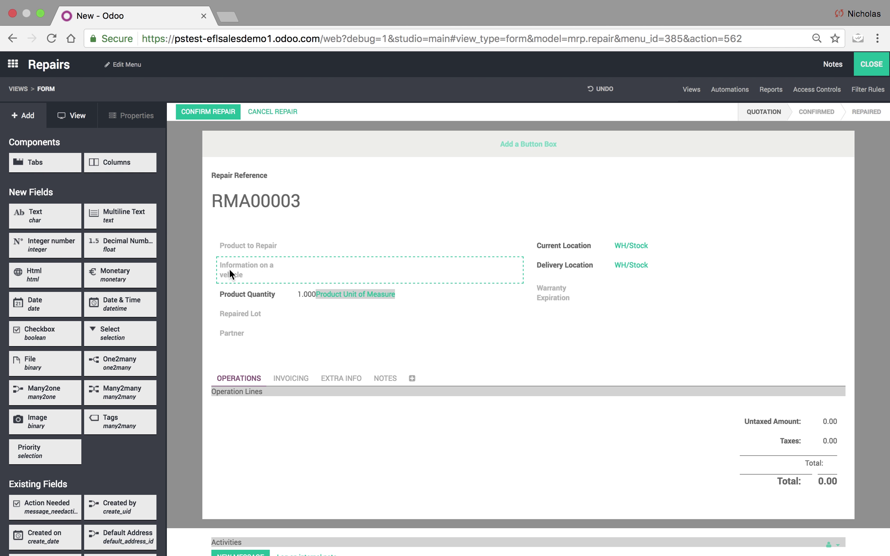
# Relabel the new field 'Vehicle' and close Studio.
pyautogui.click(219, 270)
pyautogui.tripleClick(76, 210)
pyautogui.write('Vehicle')
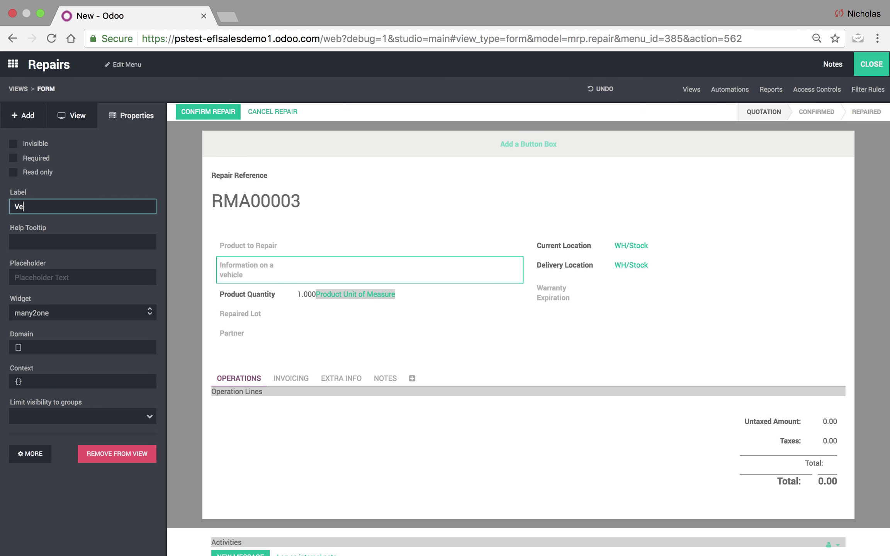
pyautogui.click(79, 499)
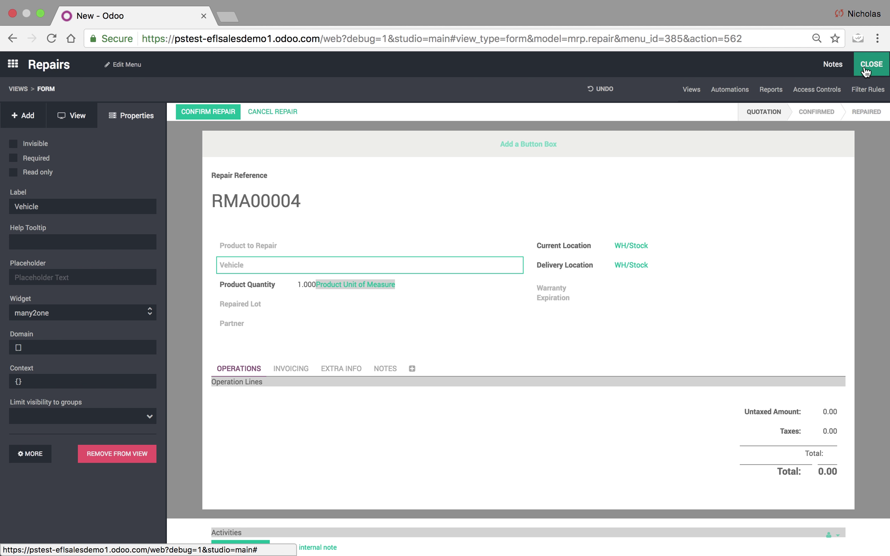
pyautogui.click(865, 70)
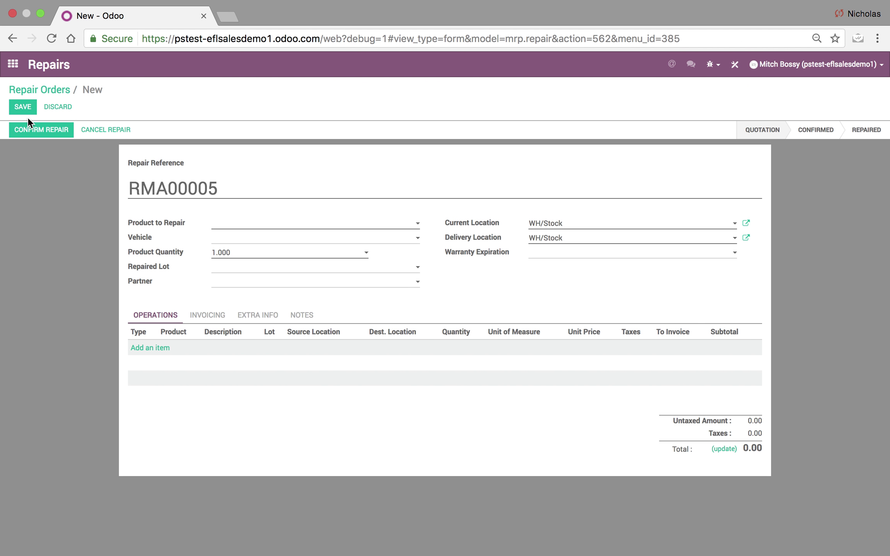
# Check that the Vehicle dropdown lists both Honda trucks, then open the E554433 record in Fleet.
pyautogui.click(236, 238)
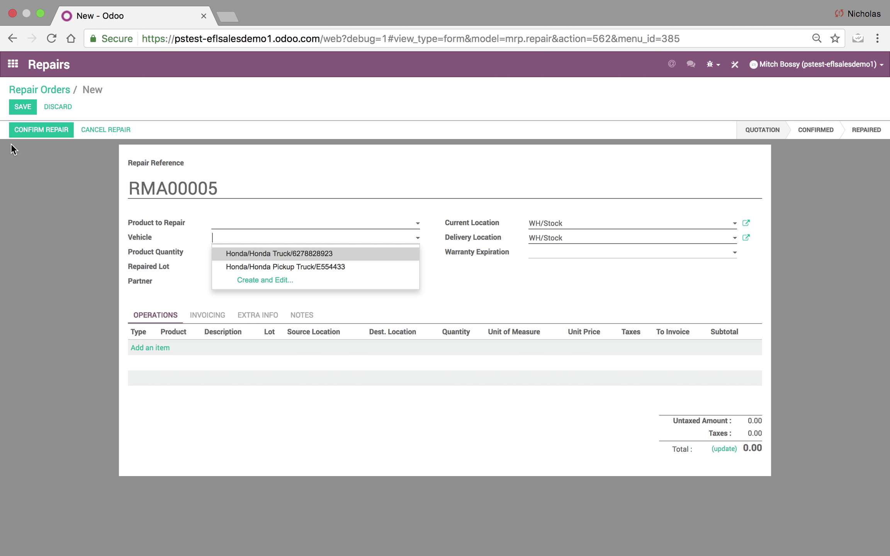
pyautogui.click(43, 90)
pyautogui.click(13, 64)
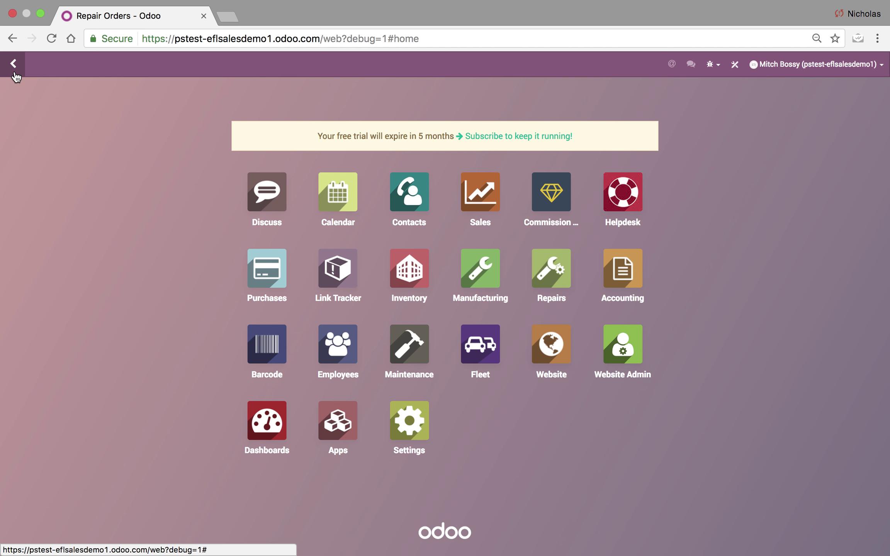
pyautogui.click(465, 347)
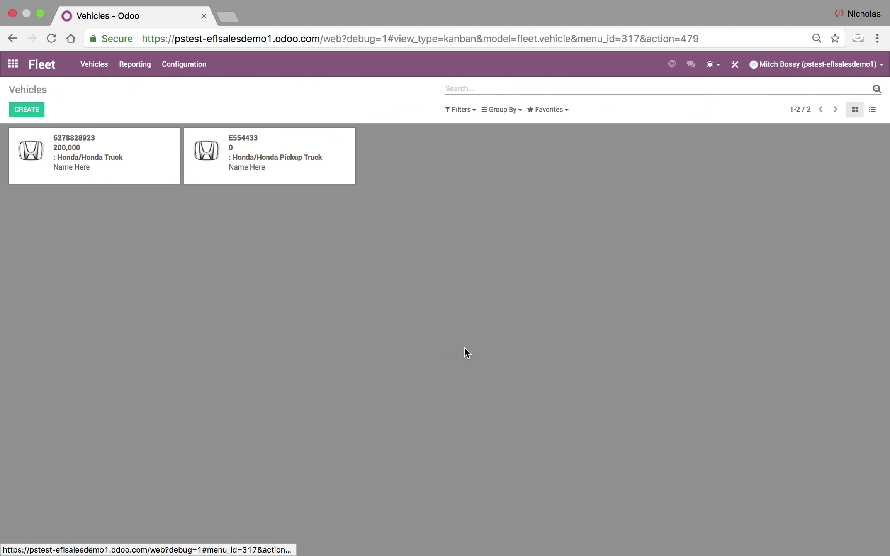
pyautogui.click(281, 136)
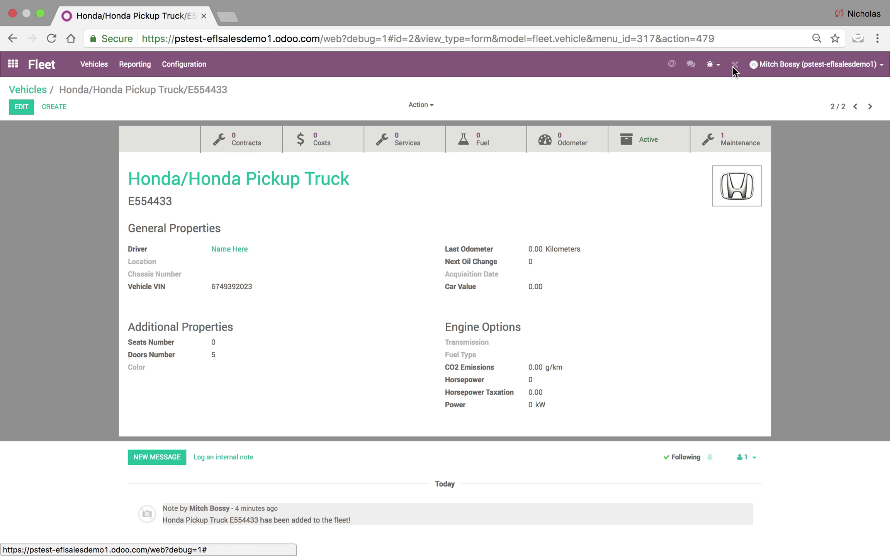
# In Studio, add a 'Repairs' smart button to the vehicle form, linked via Vehicle (mrp.repair).
pyautogui.click(734, 65)
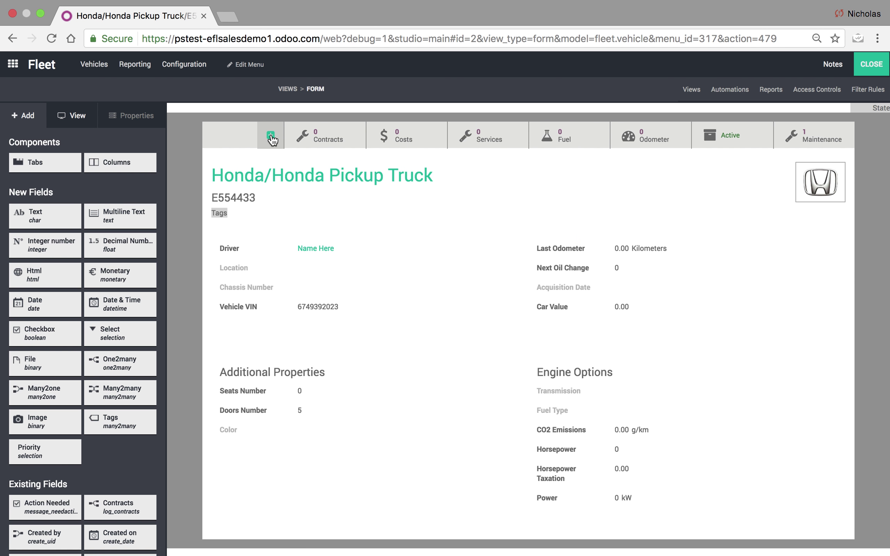
pyautogui.click(271, 140)
pyautogui.write('Rep')
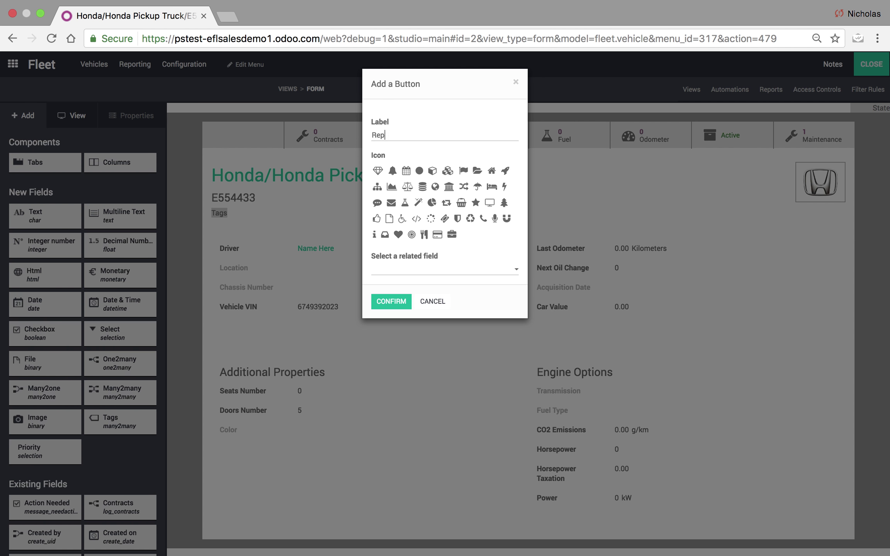
pyautogui.write('airs')
pyautogui.click(470, 274)
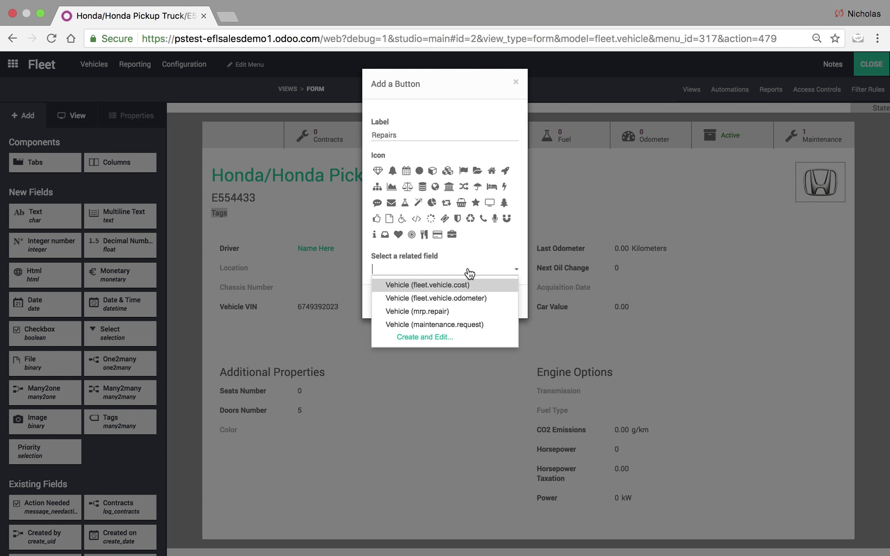
pyautogui.click(479, 311)
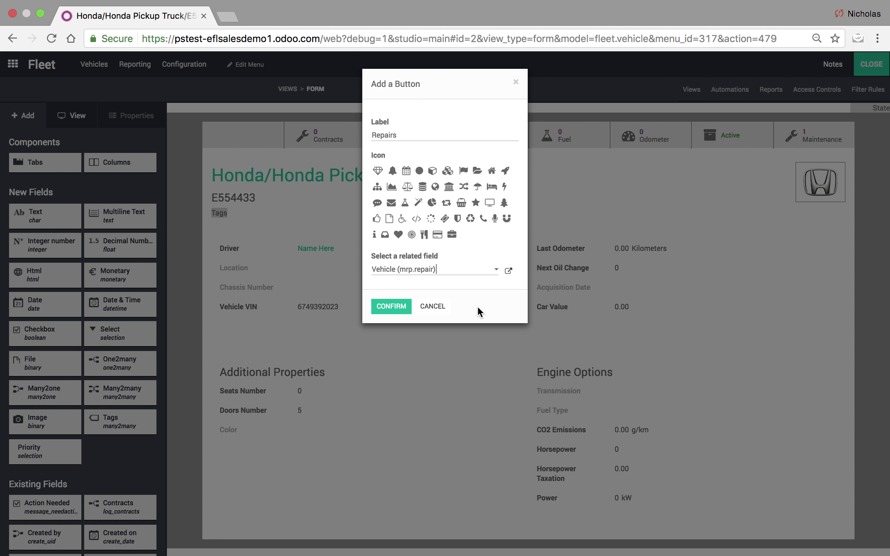
pyautogui.click(398, 309)
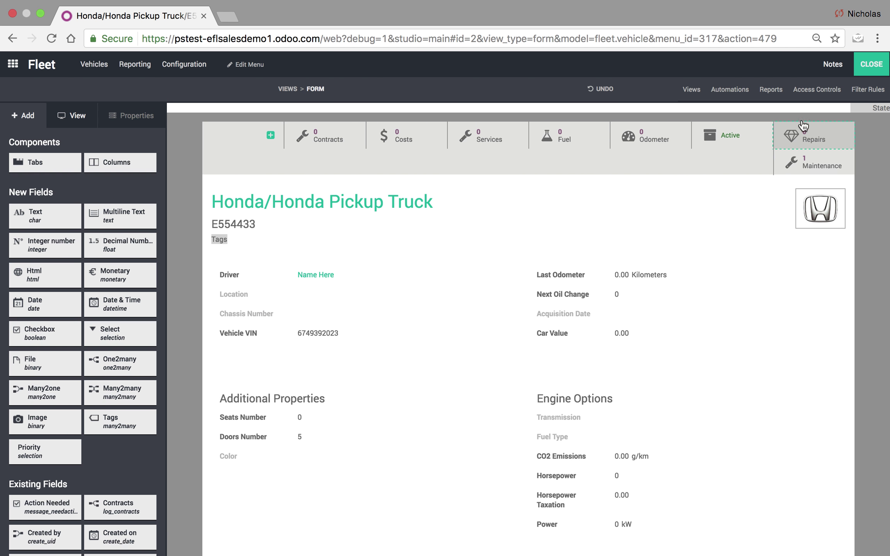
pyautogui.click(866, 73)
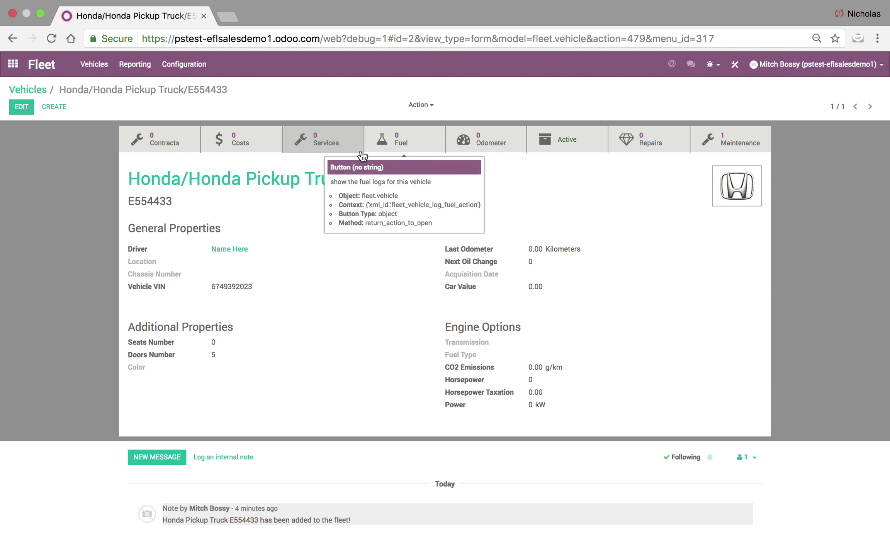
# Create a new repair order with Vehicle set to Honda/Honda Pickup Truck/E554433.
pyautogui.click(34, 90)
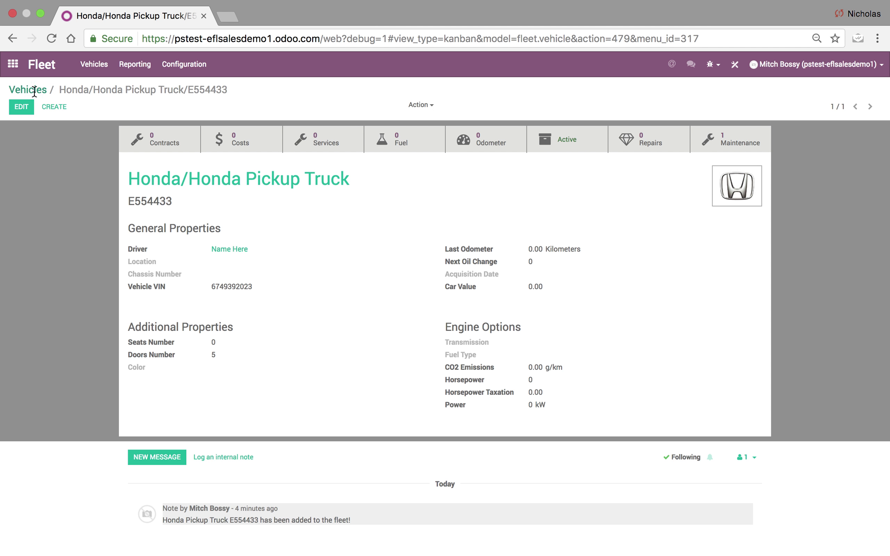
pyautogui.click(11, 65)
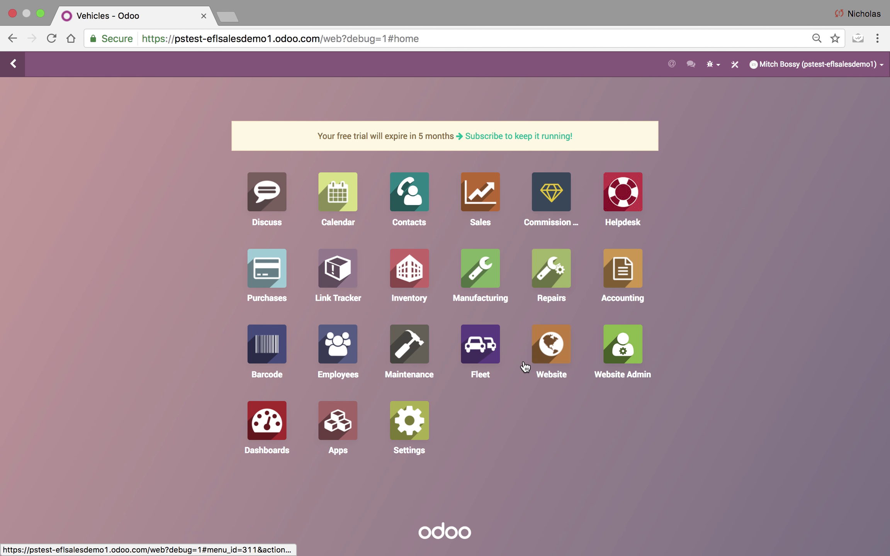
pyautogui.click(559, 293)
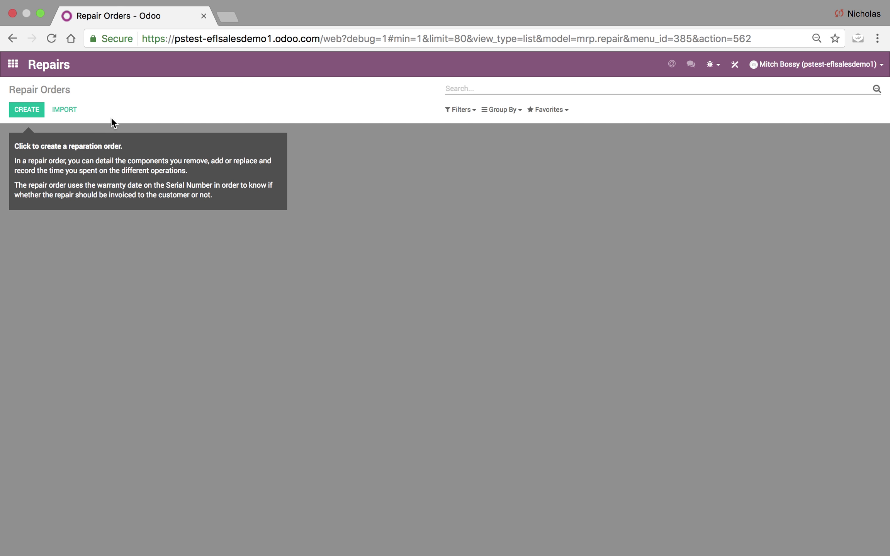
pyautogui.click(38, 110)
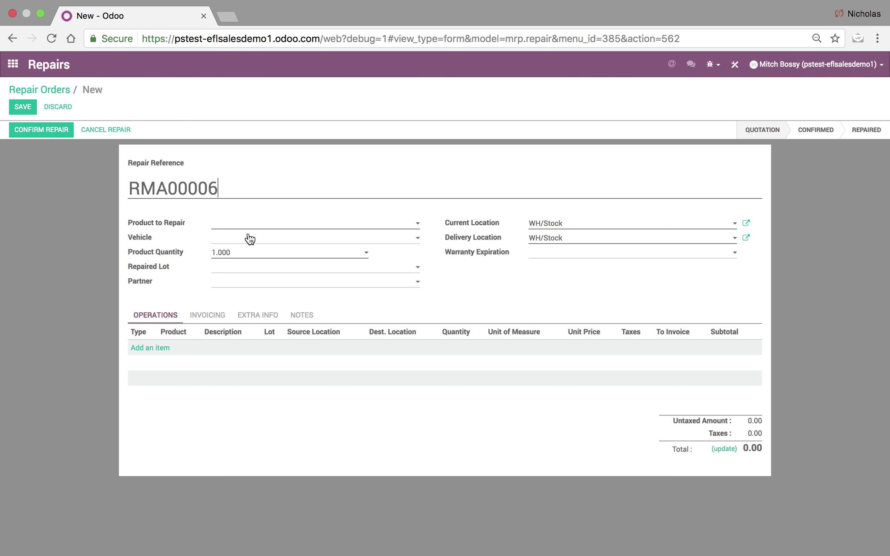
pyautogui.click(256, 240)
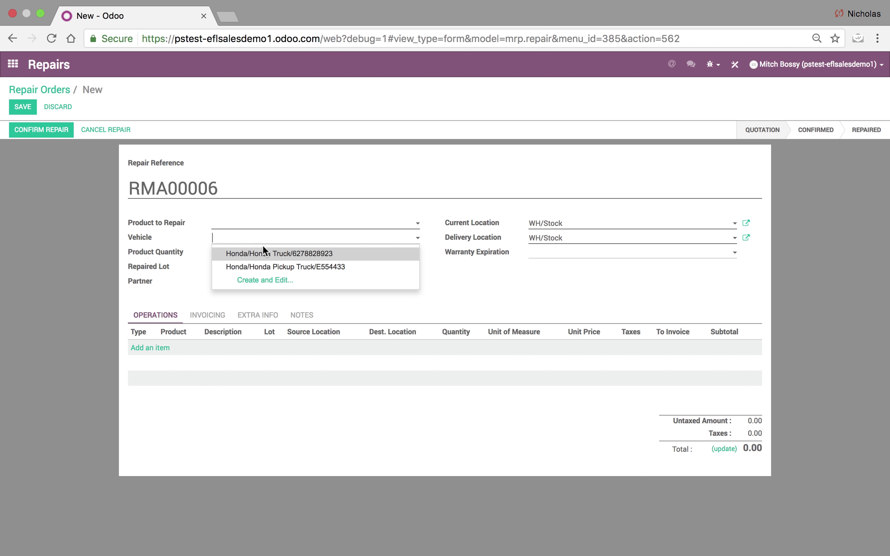
pyautogui.click(276, 267)
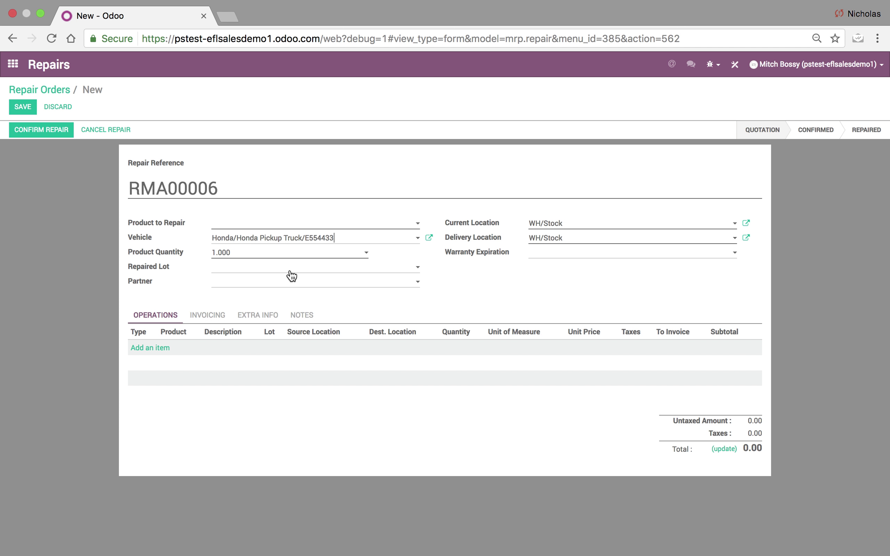
# Try saving RMA00006, which fails, then confirm in Studio that Product to Repair is Required.
pyautogui.click(22, 108)
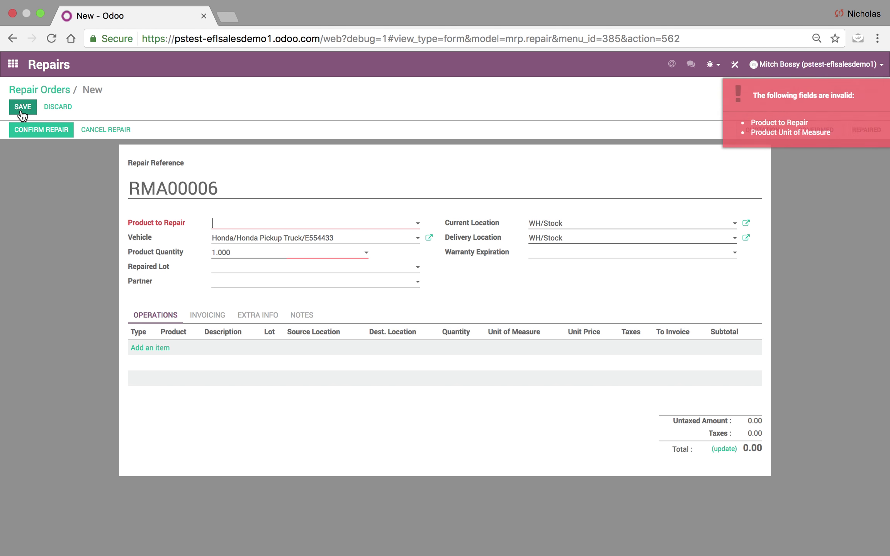
pyautogui.click(287, 224)
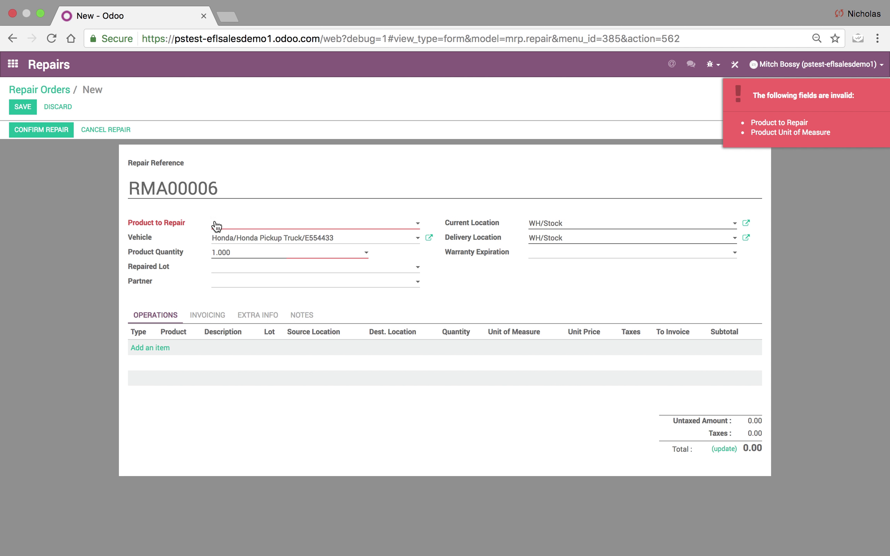
pyautogui.click(735, 64)
pyautogui.click(283, 144)
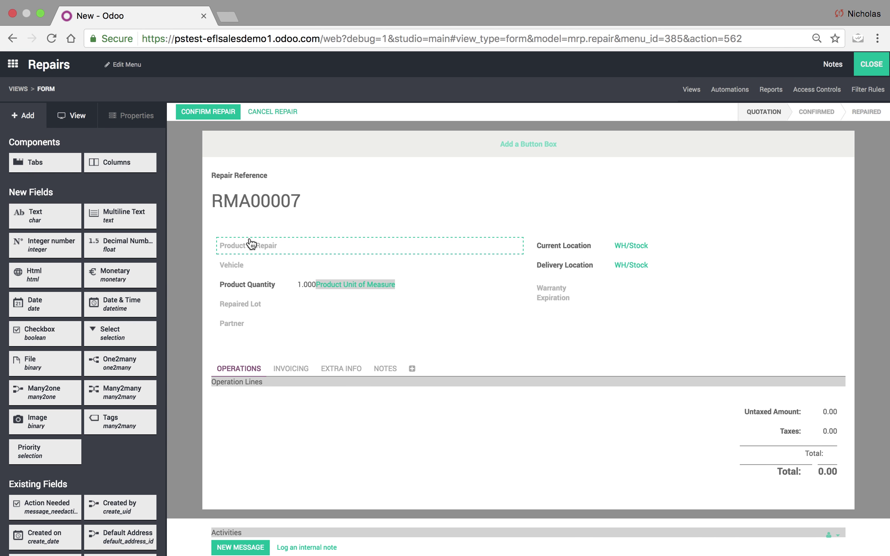
pyautogui.click(250, 242)
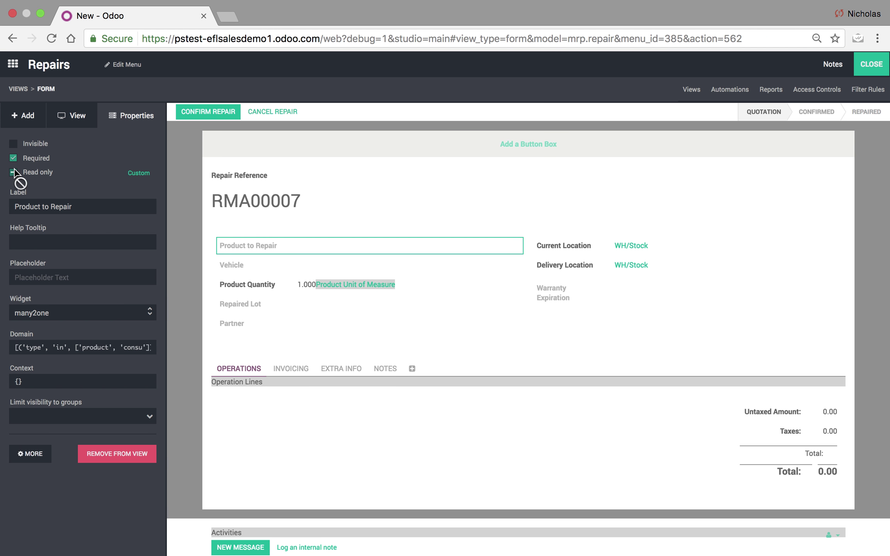
pyautogui.click(874, 63)
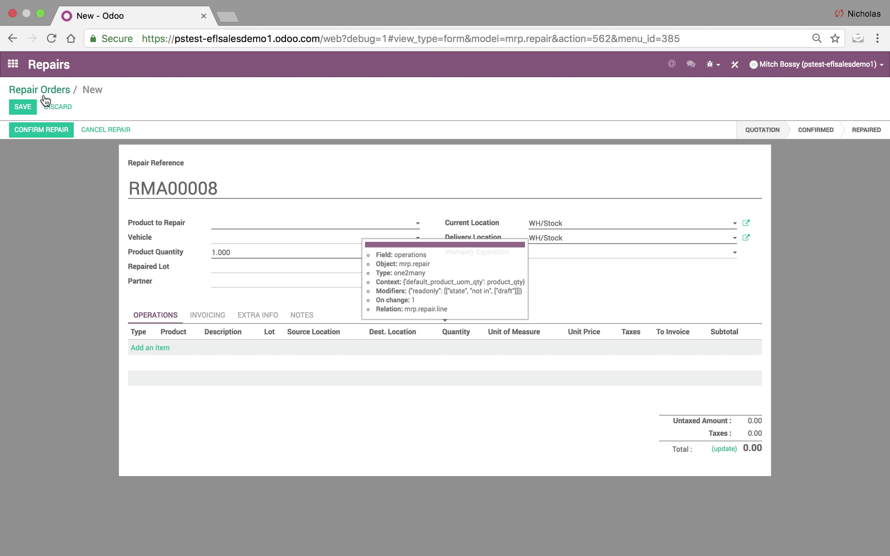
pyautogui.click(57, 105)
pyautogui.click(12, 64)
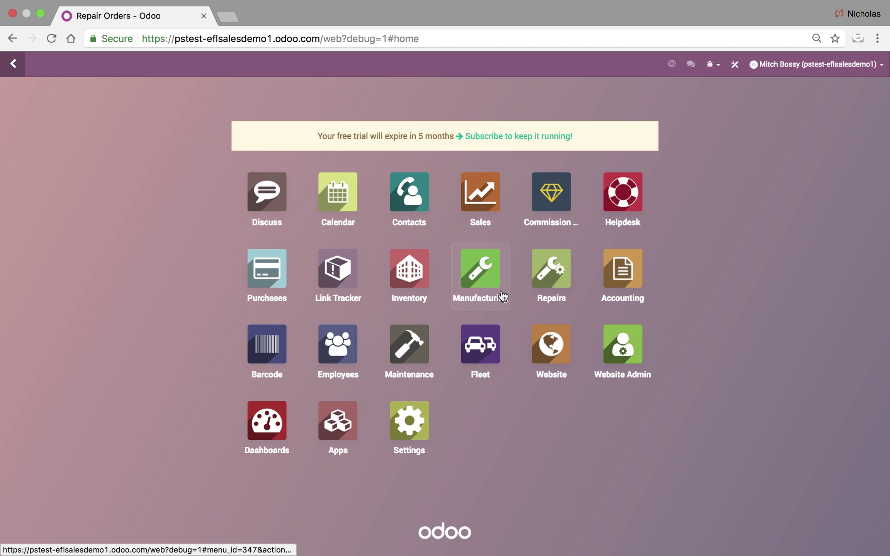
pyautogui.click(479, 345)
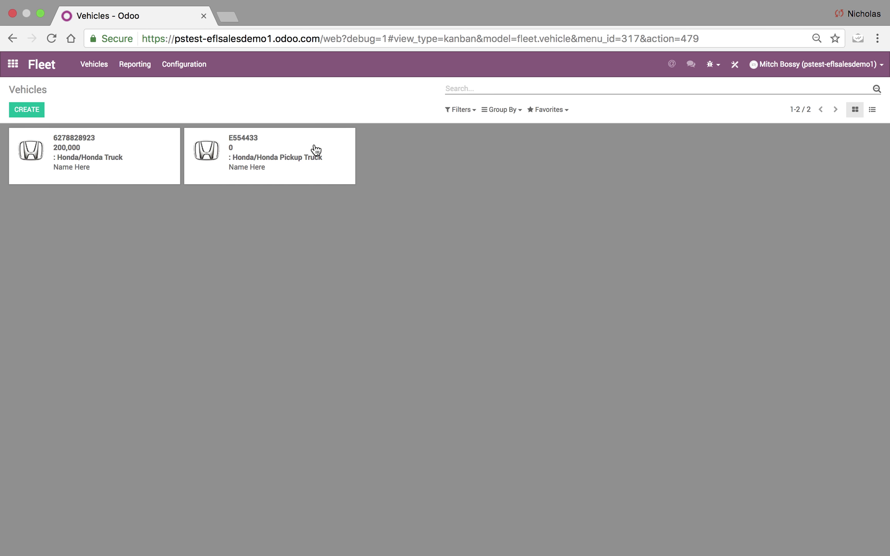
pyautogui.click(316, 149)
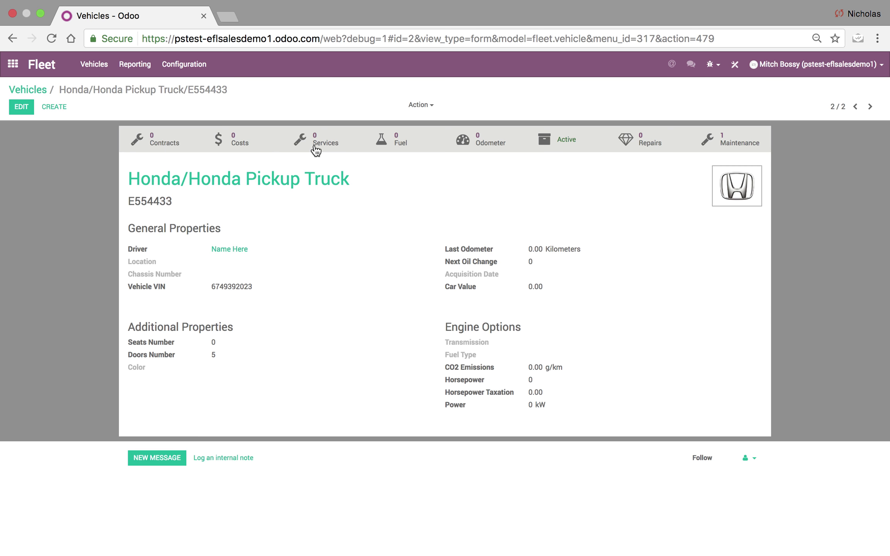
pyautogui.click(635, 135)
# Create and save repair RMA00009 for Big Product, then return to the vehicle record.
pyautogui.click(31, 111)
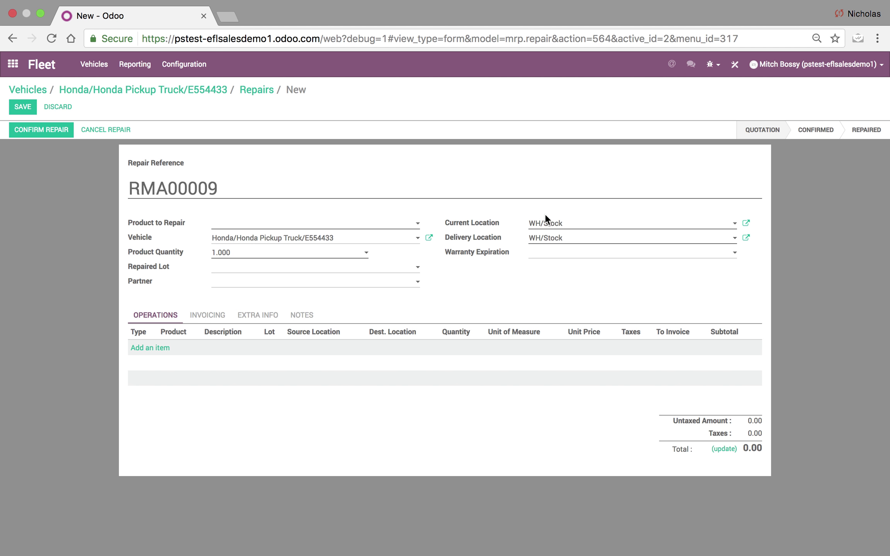
pyautogui.click(263, 221)
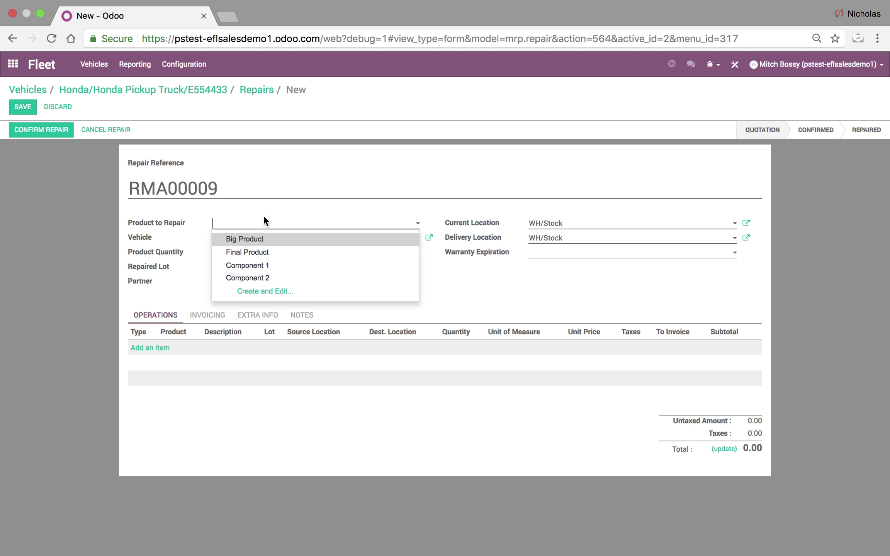
pyautogui.click(259, 240)
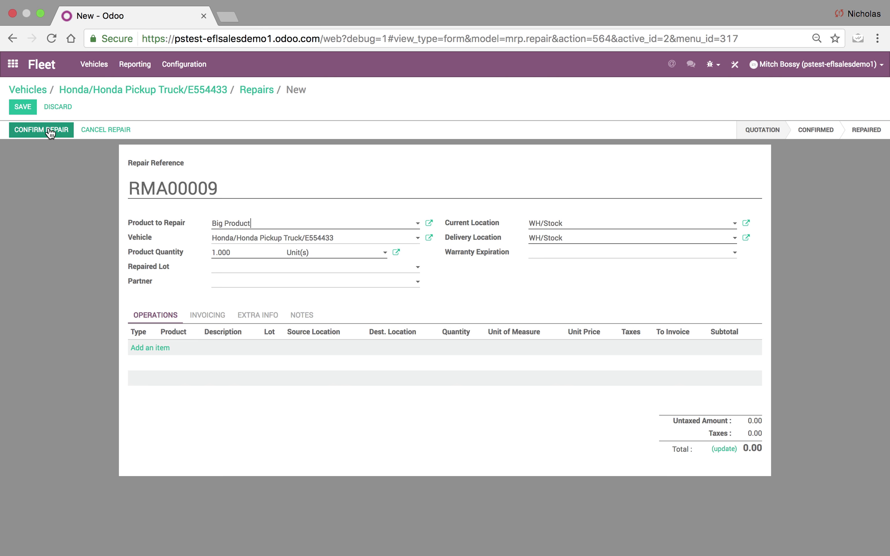
pyautogui.click(17, 109)
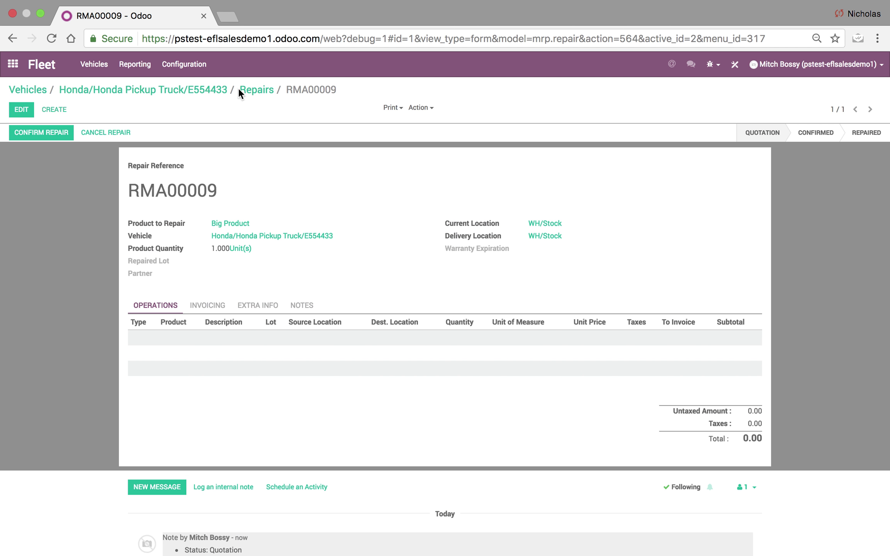
pyautogui.click(244, 90)
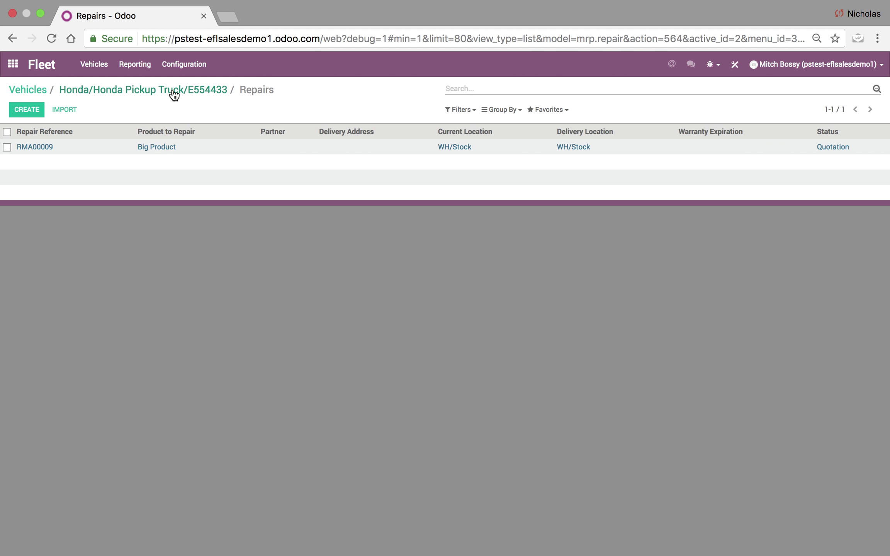
pyautogui.moveTo(174, 94); pyautogui.dragTo(187, 115)
pyautogui.click(203, 113)
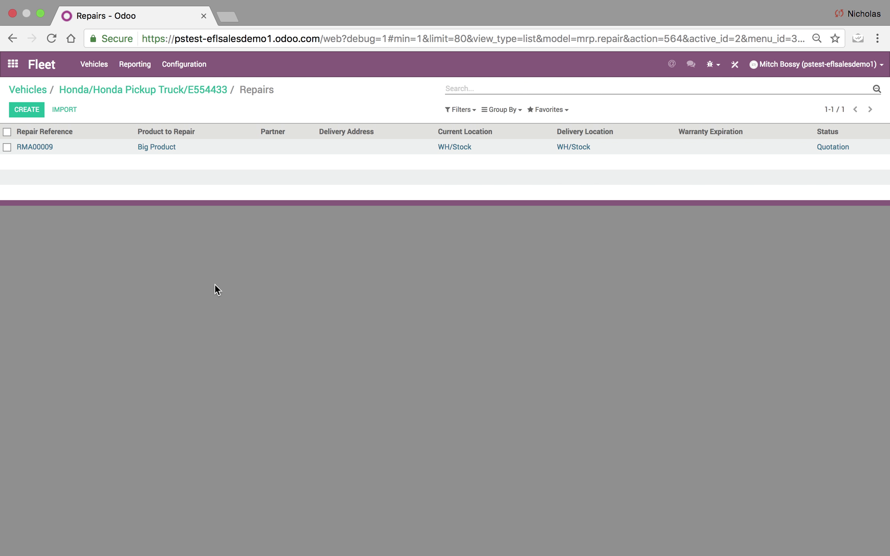
pyautogui.click(201, 92)
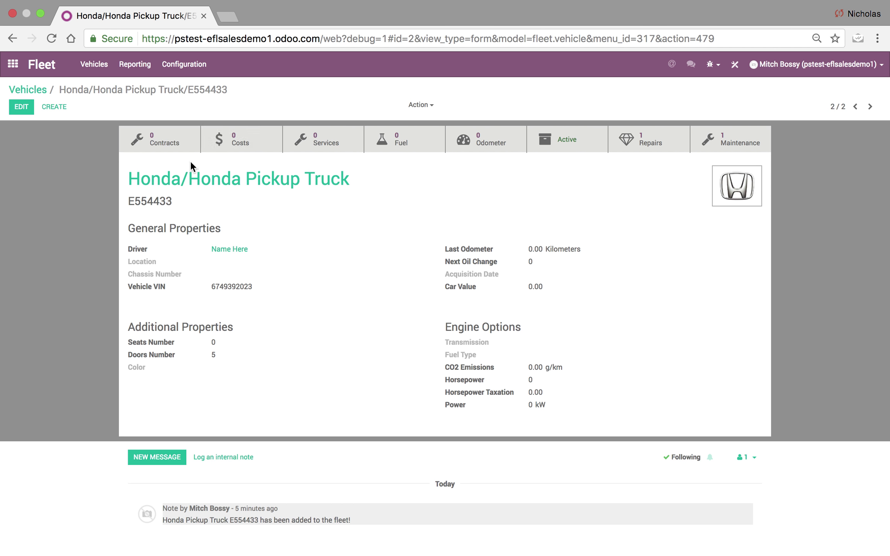
# In Studio, change the Repairs smart button icon from fa-diamond to fa-life-ring.
pyautogui.click(732, 66)
pyautogui.click(816, 151)
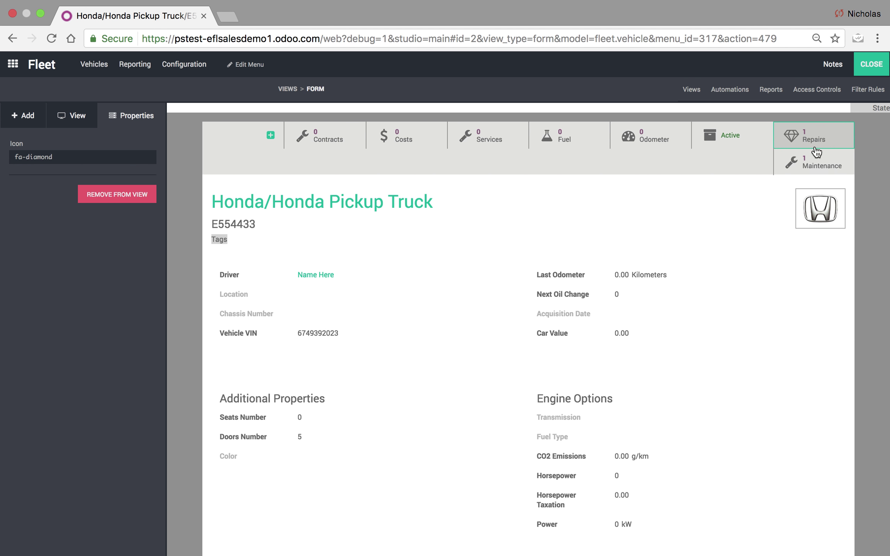
pyautogui.moveTo(73, 157); pyautogui.dragTo(26, 157)
pyautogui.press('BackSpace')
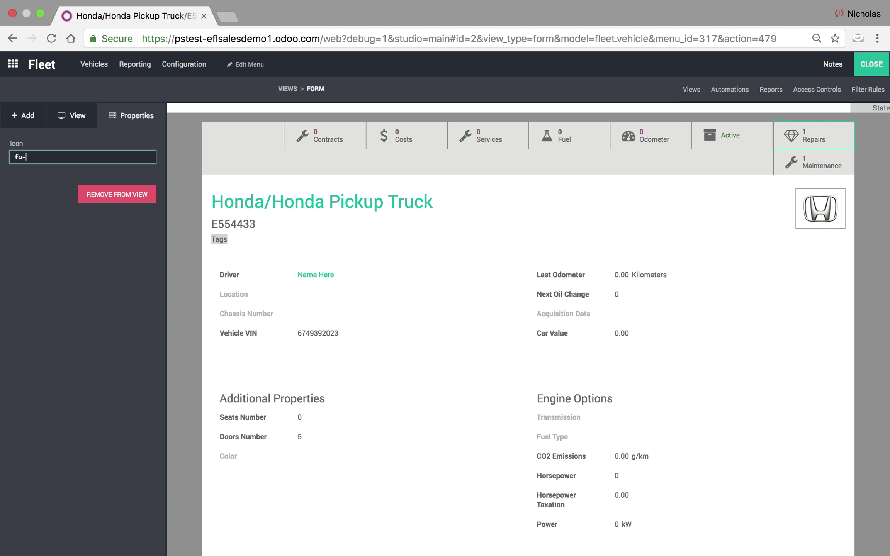
pyautogui.click(54, 336)
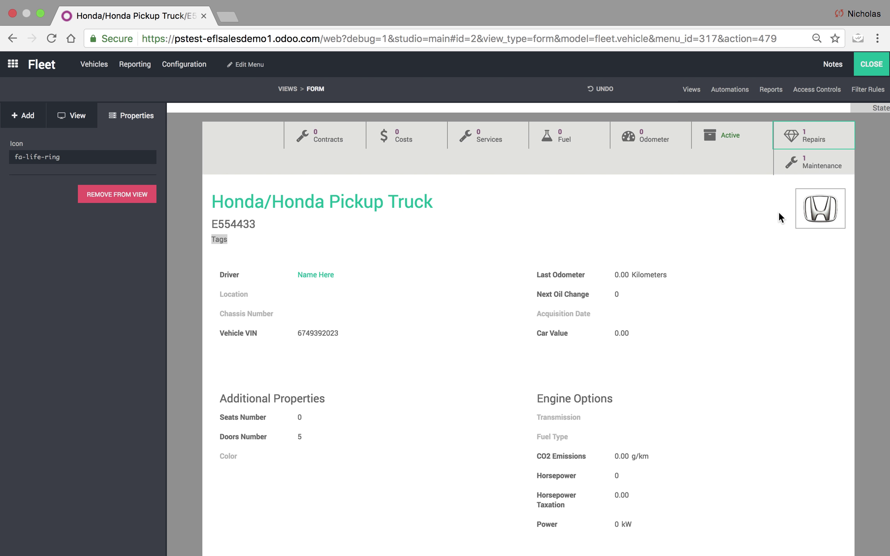
pyautogui.click(872, 65)
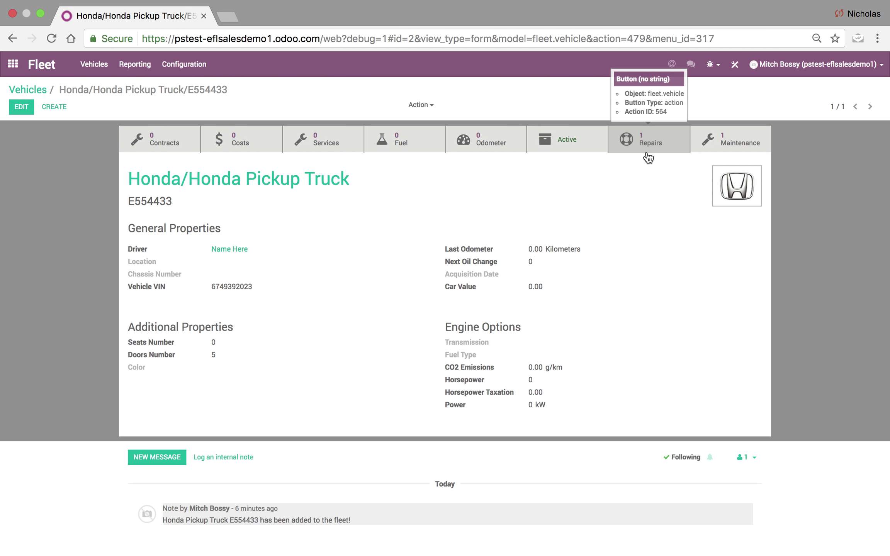
# Check the vehicle's maintenance requests, then open repair order RMA00009.
pyautogui.click(718, 148)
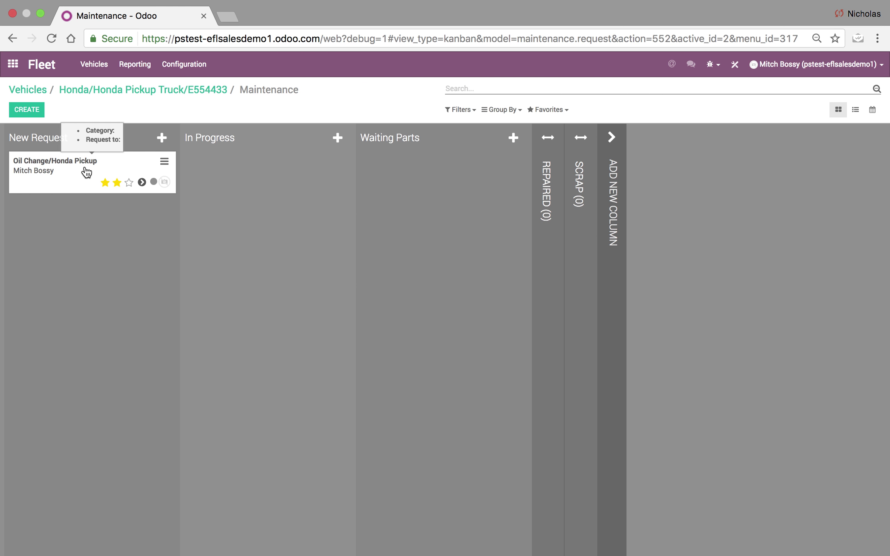
pyautogui.click(12, 63)
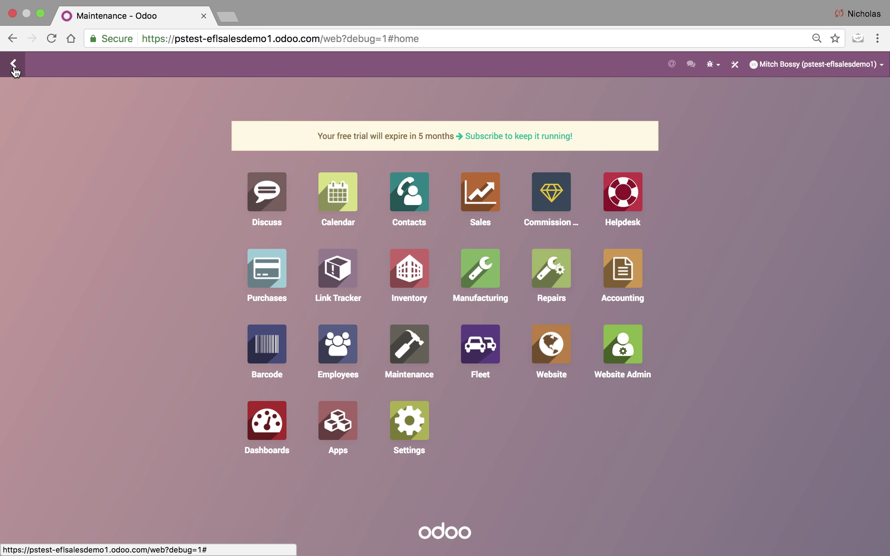
pyautogui.click(546, 282)
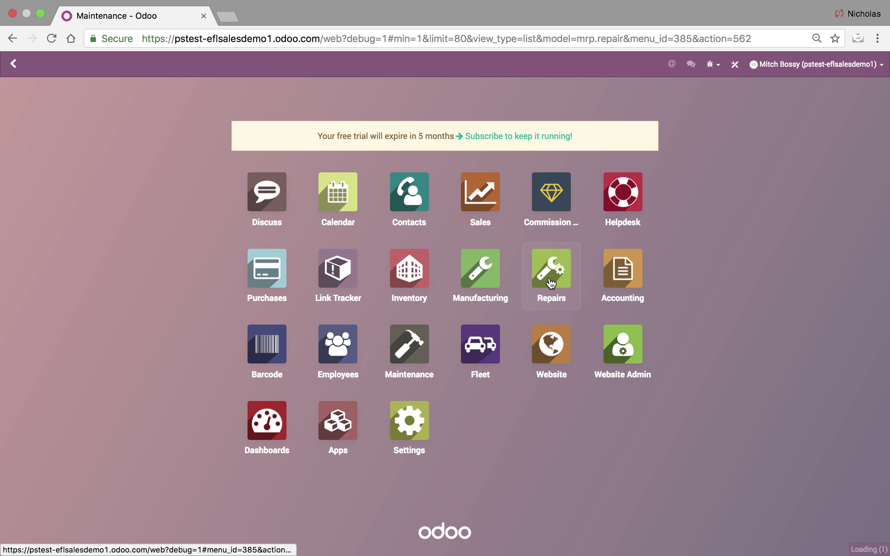
pyautogui.click(169, 146)
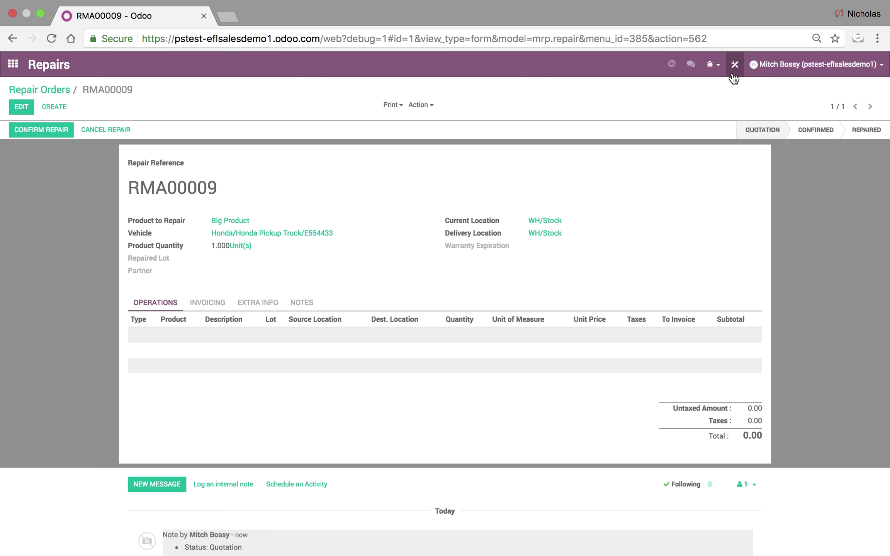
# In Studio, add a Many2one field beside Warranty Expiration related to Maintenance Requests.
pyautogui.click(735, 65)
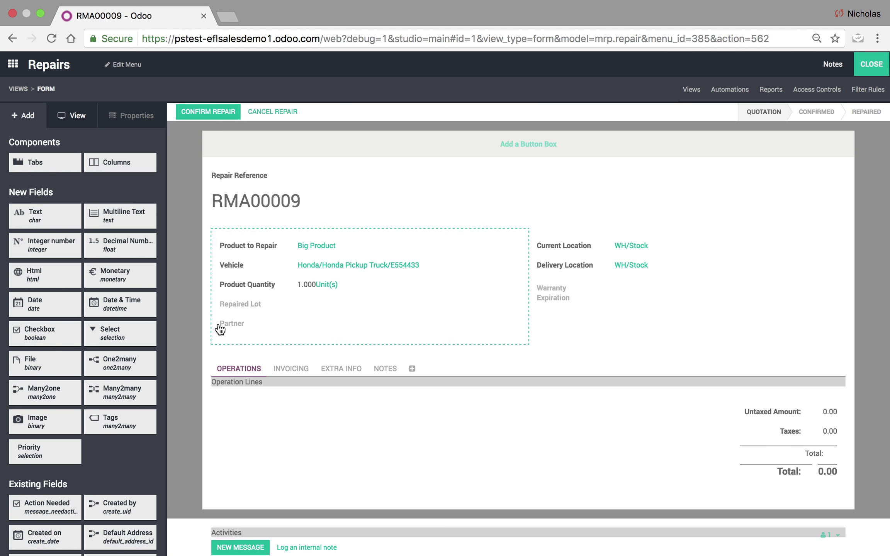
pyautogui.moveTo(42, 392); pyautogui.dragTo(564, 322)
pyautogui.click(405, 139)
pyautogui.write('Maint')
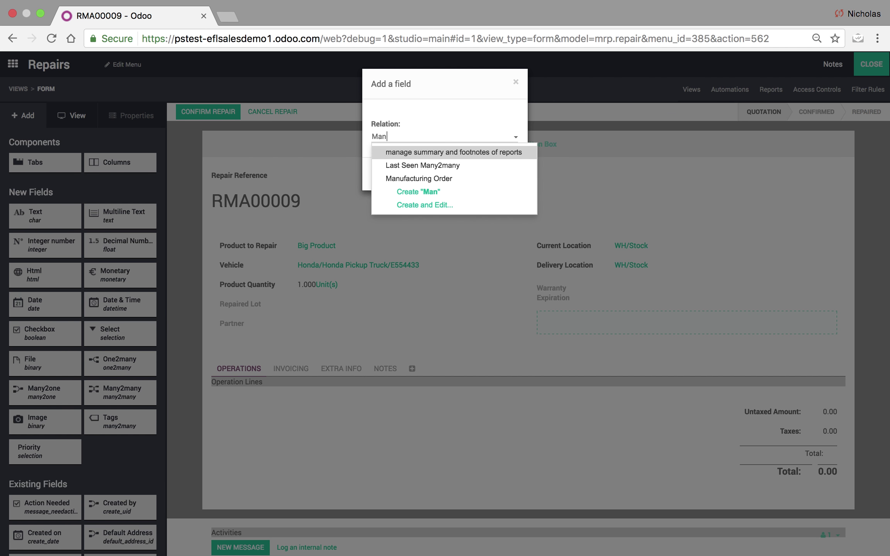
pyautogui.write('en')
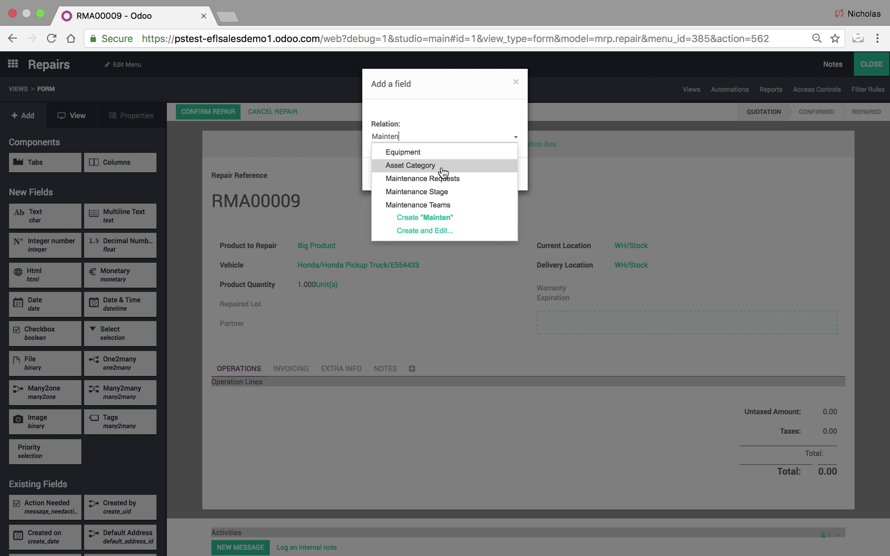
pyautogui.click(448, 179)
pyautogui.click(388, 179)
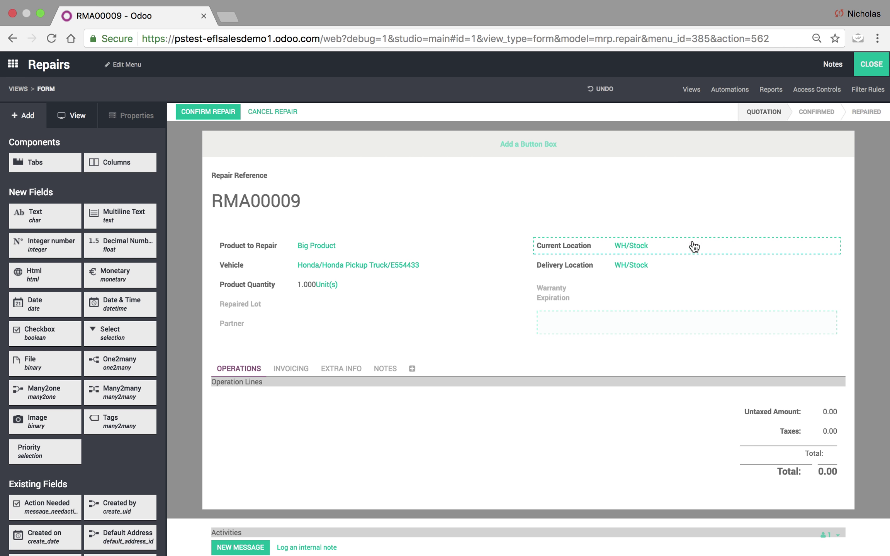
pyautogui.click(872, 64)
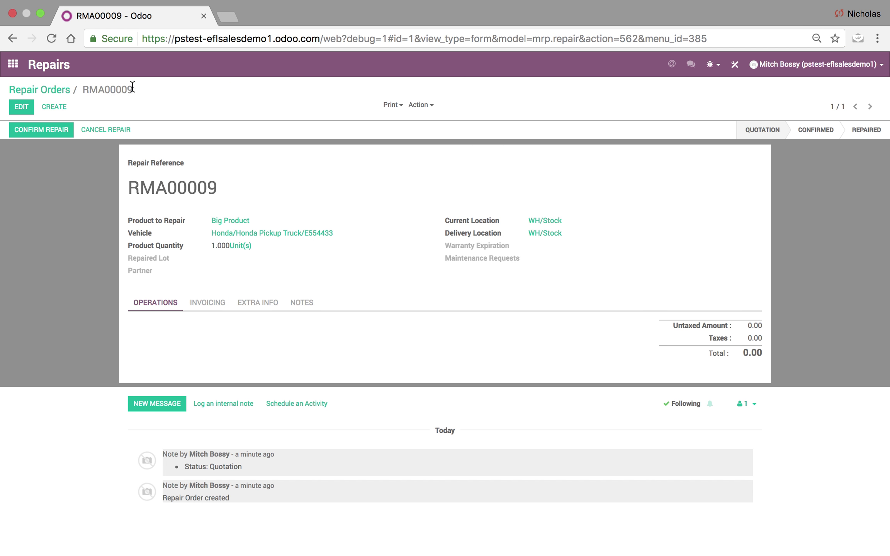
# Open the Oil Change/Honda Pickup request in the Maintenance app.
pyautogui.click(14, 74)
pyautogui.write('main')
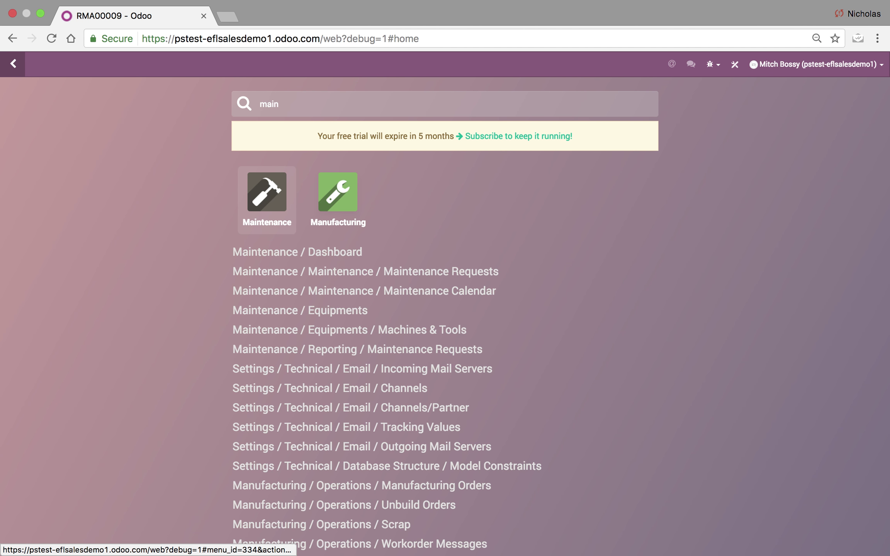
pyautogui.press('Return')
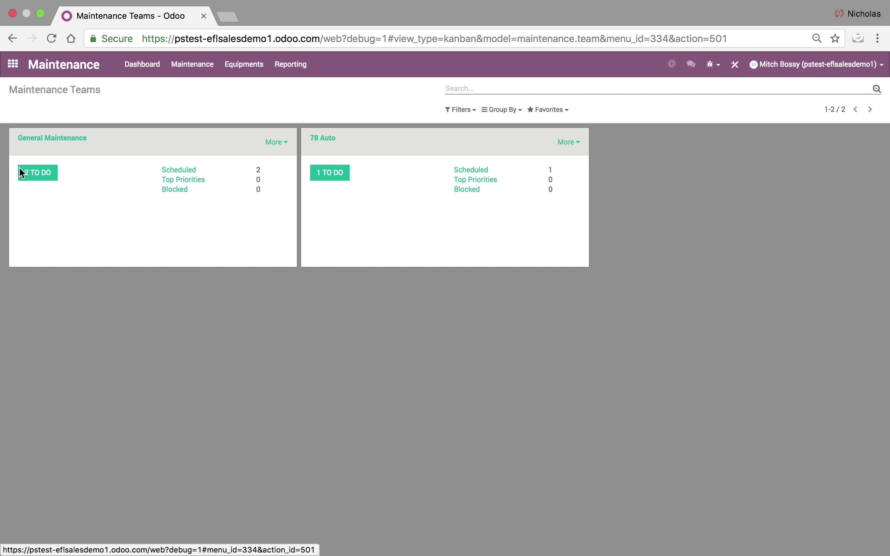
pyautogui.click(46, 178)
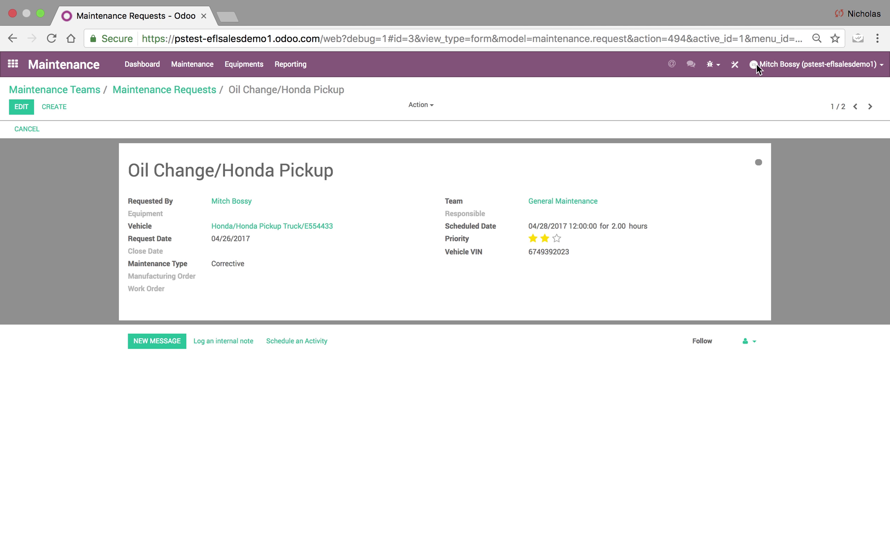
# In Studio, add a button box with a 'Repairs' smart button linked via Maintenance Requests (mrp.repair).
pyautogui.click(736, 65)
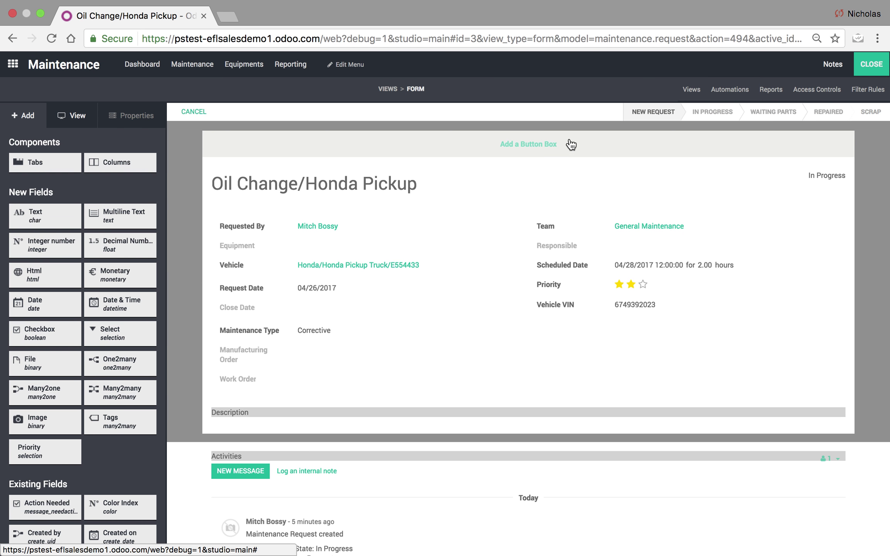
pyautogui.click(528, 144)
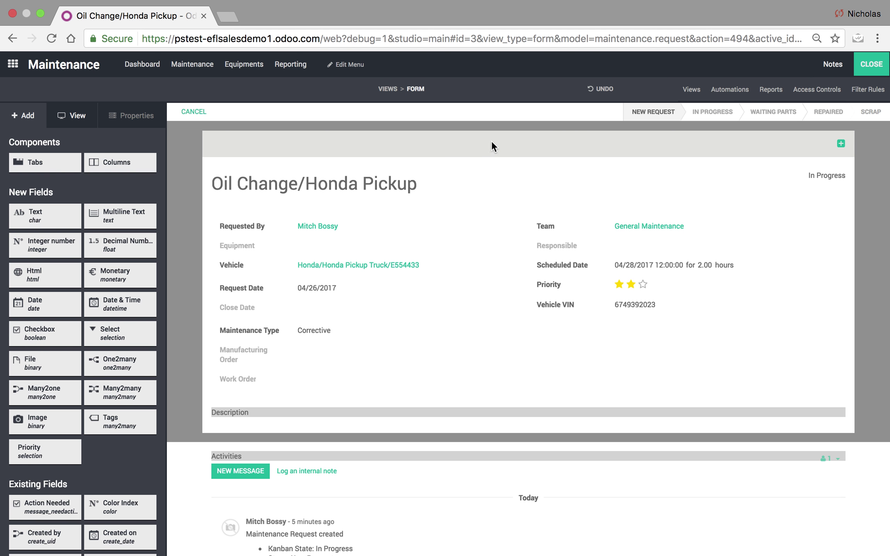
pyautogui.click(841, 143)
pyautogui.write('Rea')
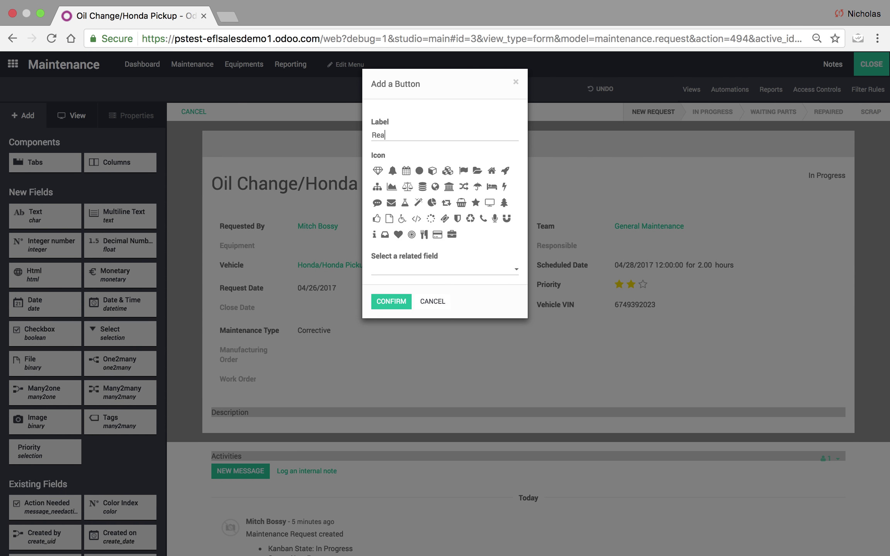
pyautogui.press('BackSpace')
pyautogui.write('pairs')
pyautogui.click(403, 270)
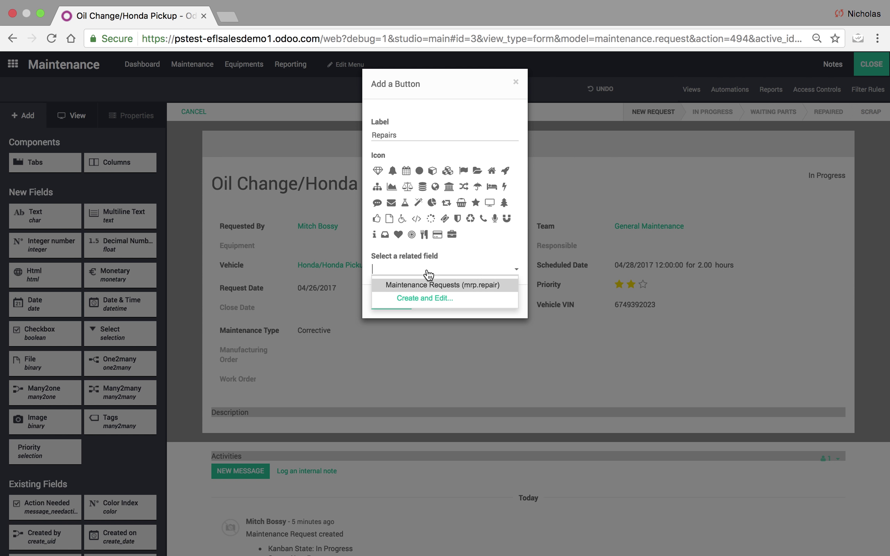
pyautogui.click(488, 286)
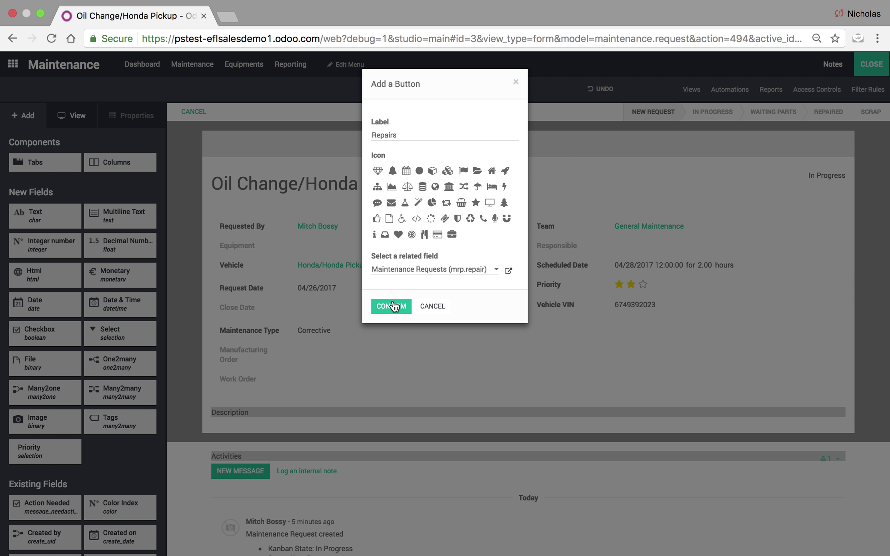
pyautogui.click(377, 187)
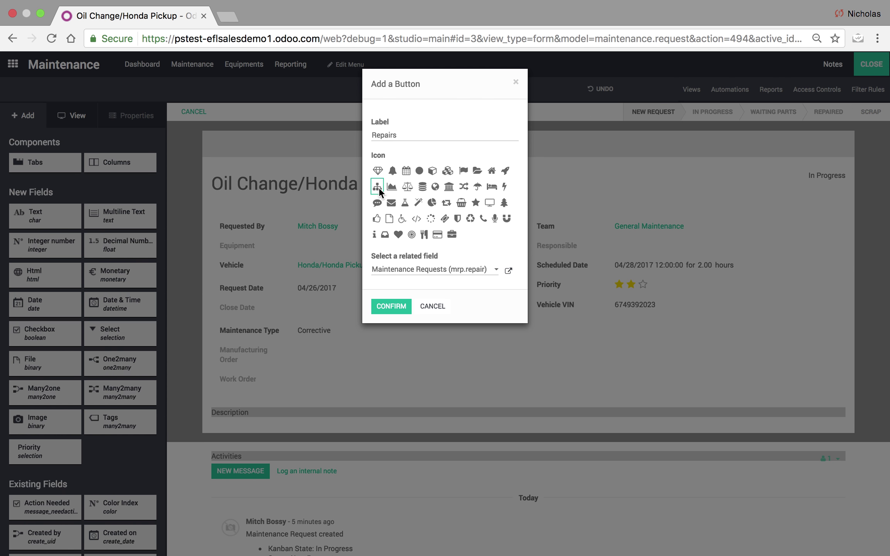
pyautogui.click(389, 306)
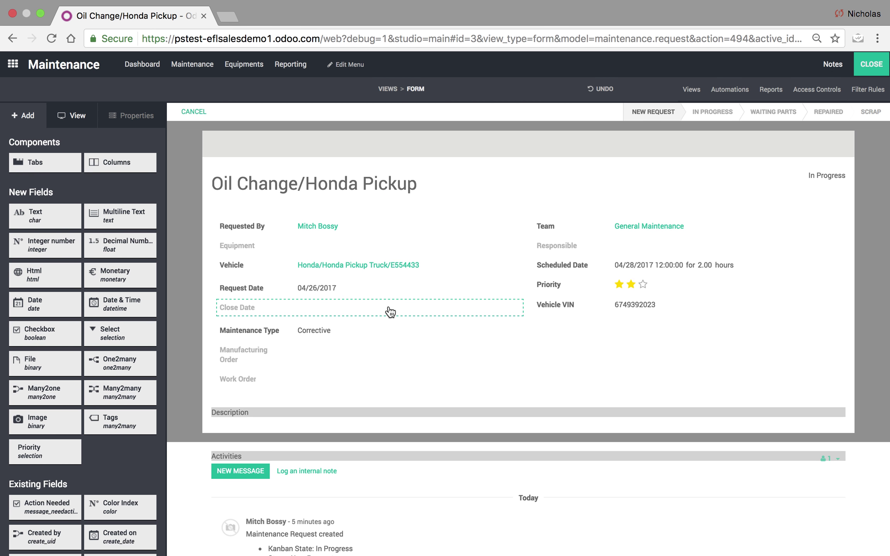
pyautogui.click(874, 65)
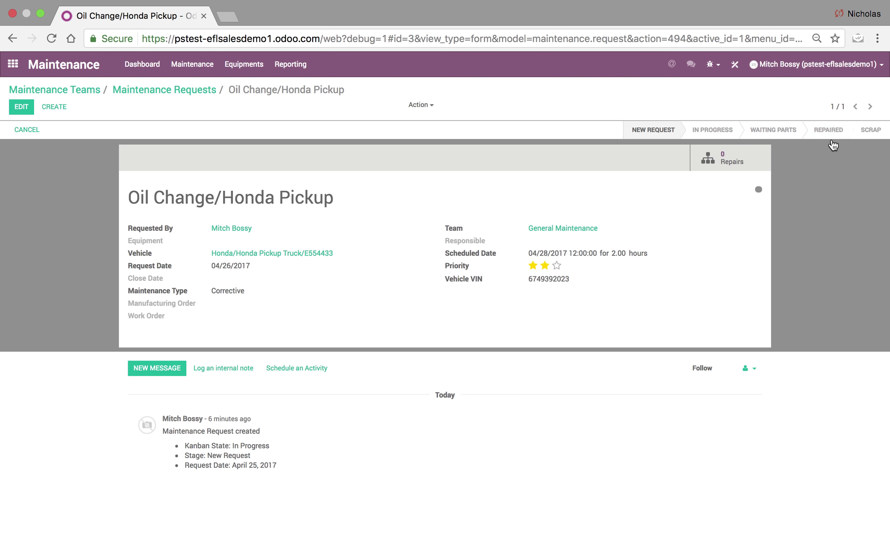
# From the request's Repairs button, start a new repair prefilled with Oil Change, then return to Maintenance Teams.
pyautogui.click(728, 158)
pyautogui.click(24, 112)
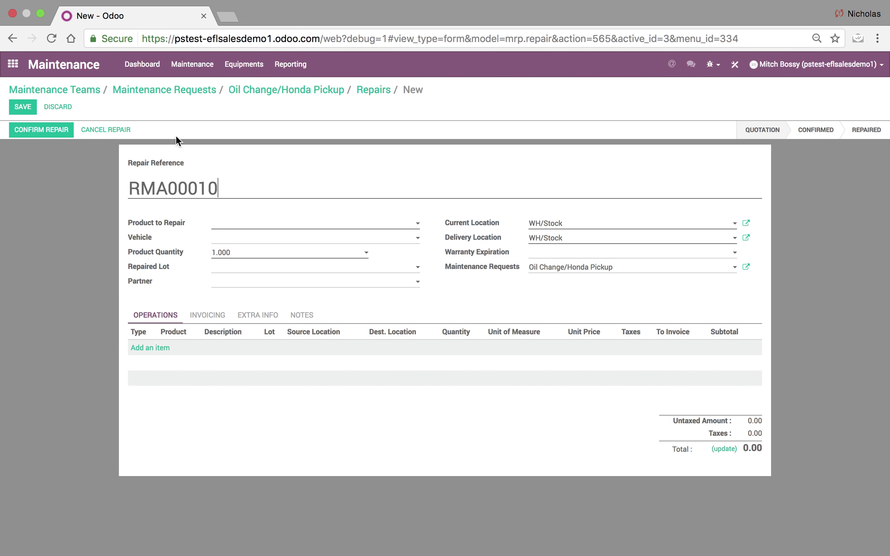
pyautogui.click(369, 92)
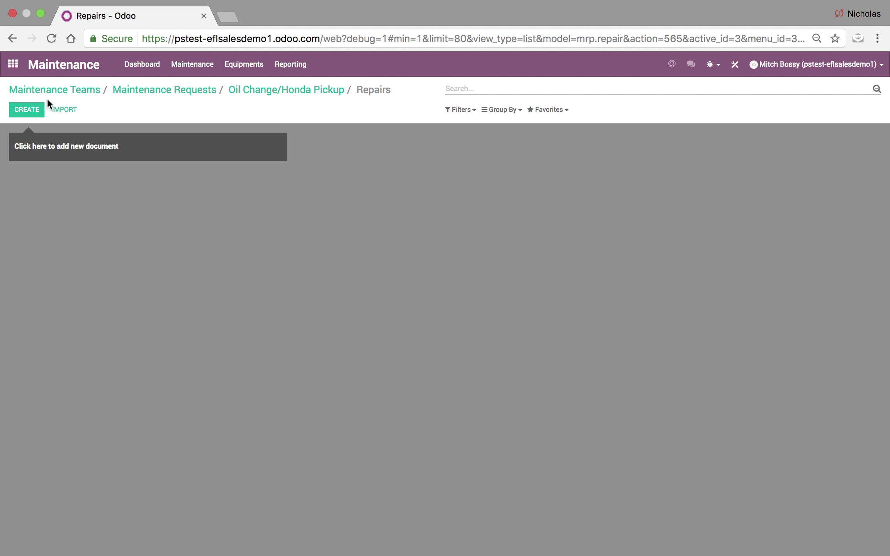
pyautogui.click(70, 91)
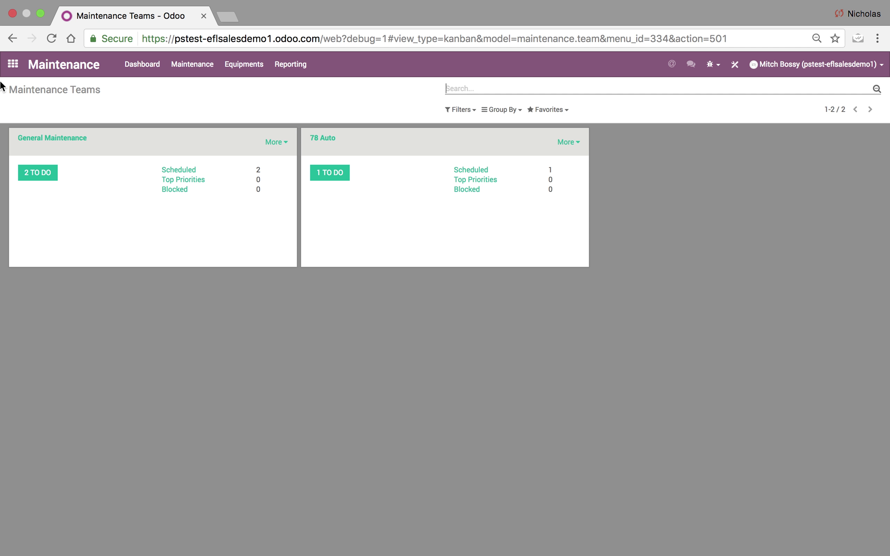
# Leave Chrome full screen and bring up QuickTime Player's Stop Screen Recording option from the Dock.
pyautogui.click(41, 14)
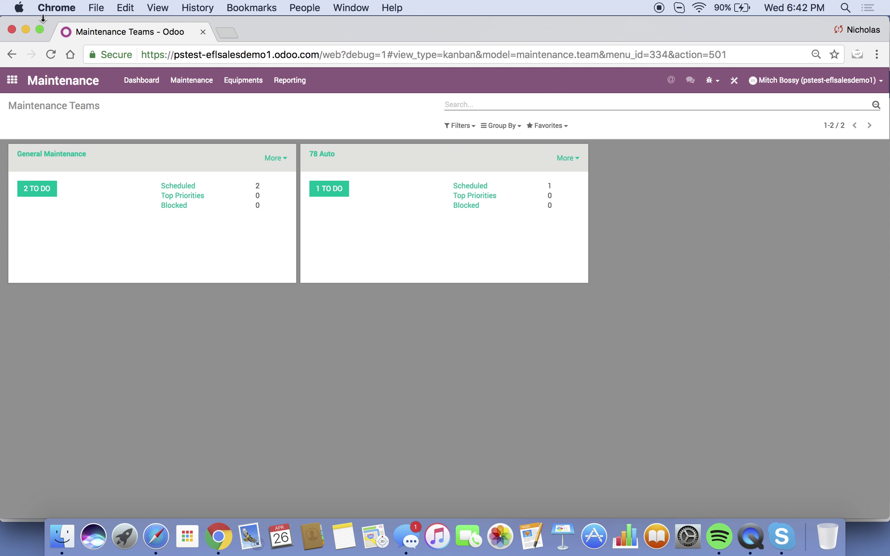
pyautogui.rightClick(759, 538)
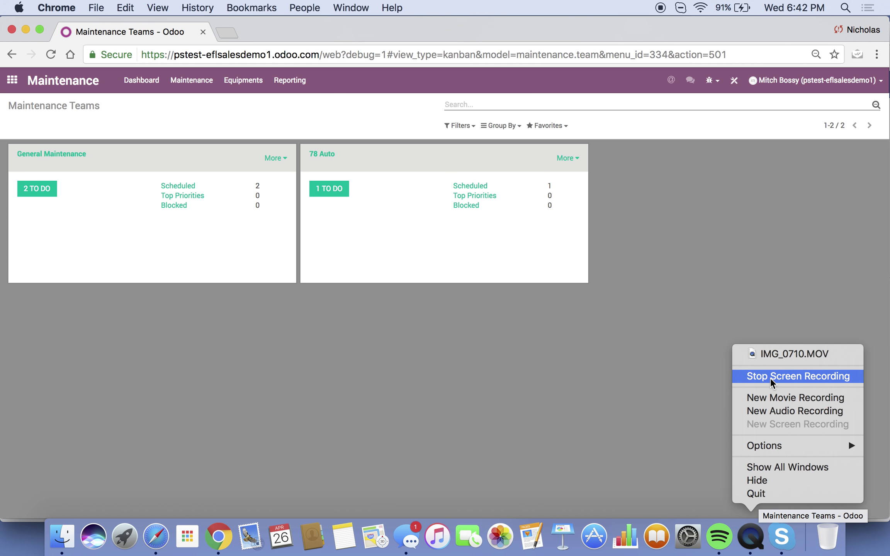